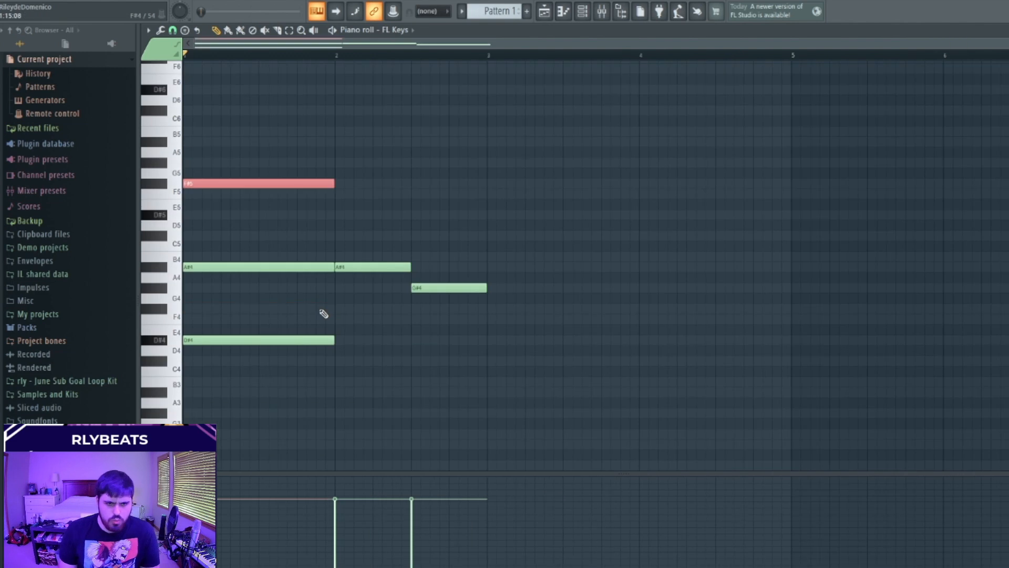
Step: Complete the chord in the first half of bar 2 by adding F5 and C#4 notes around the A#4
click(337, 233)
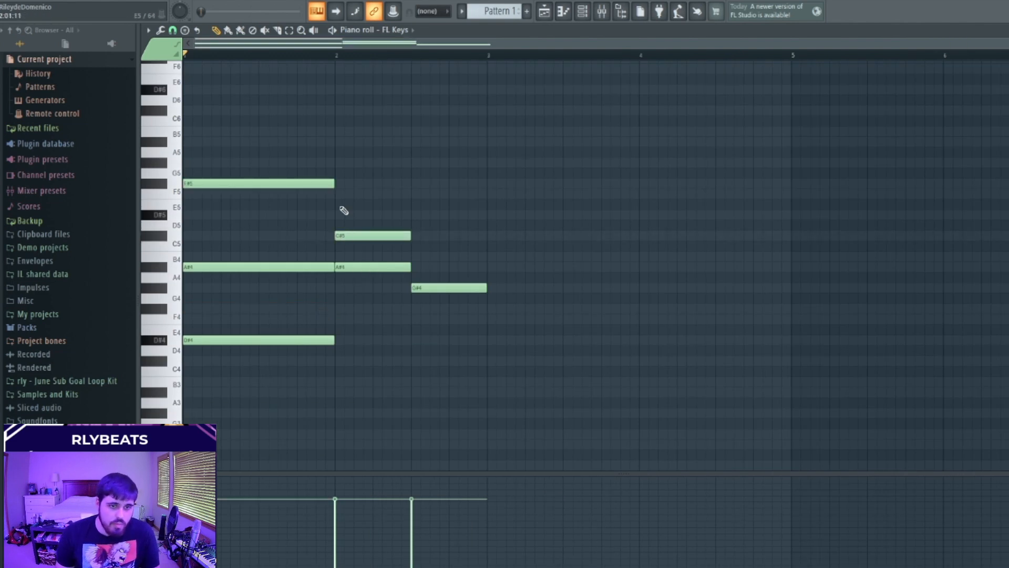
click(337, 194)
click(359, 238)
drag(358, 236, 358, 361)
key(space)
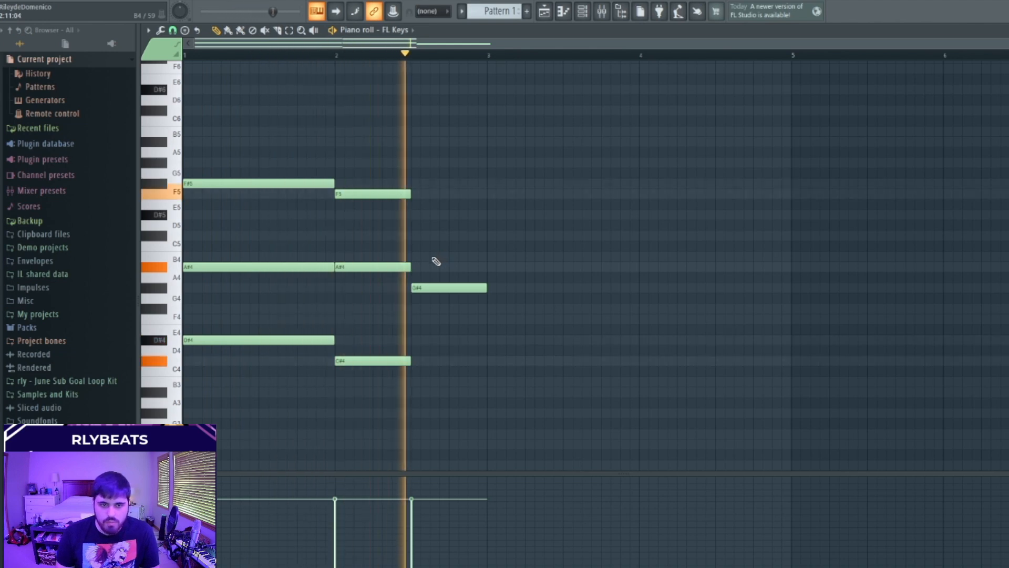
Step: Add B4 and D#5 notes above the G#4 in the second half of bar 2
click(413, 256)
click(413, 225)
key(space)
drag(412, 217, 411, 214)
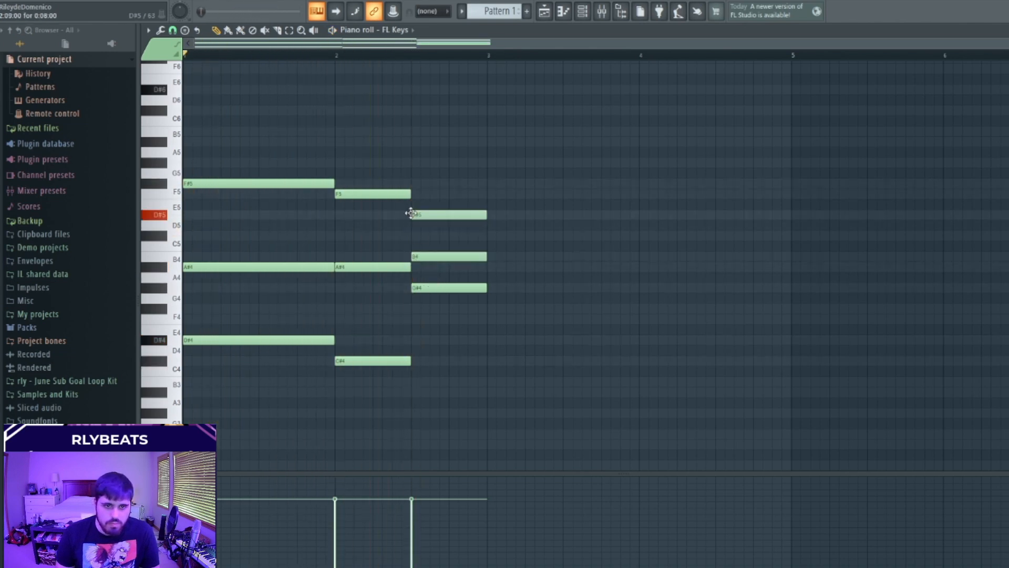
Step: Lower the B4 note in the second half of bar 2 by one octave to B3 and play the progression
click(439, 267)
right_click(494, 267)
ctrl+click(469, 255)
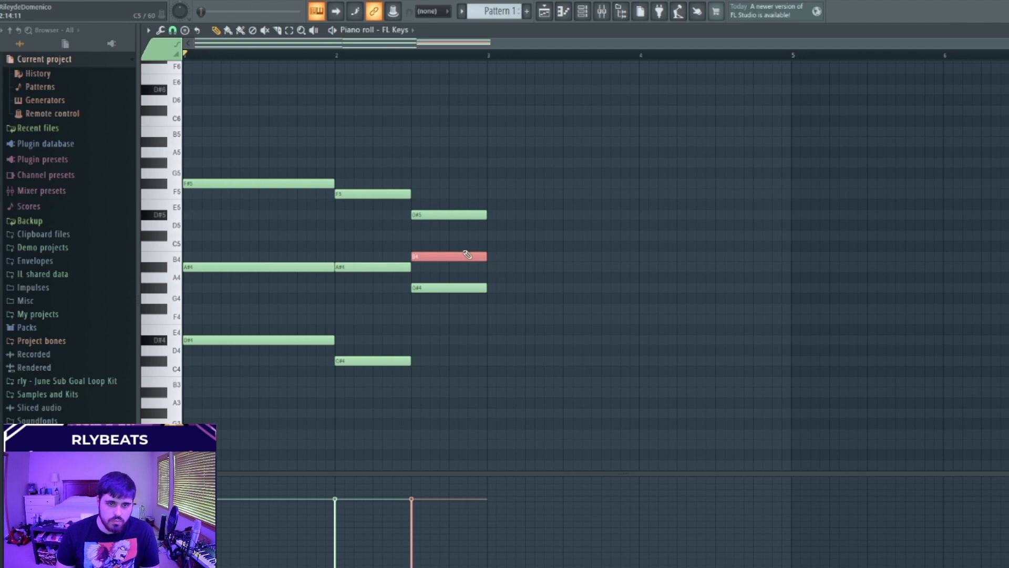
key(ctrl+Down)
click(452, 332)
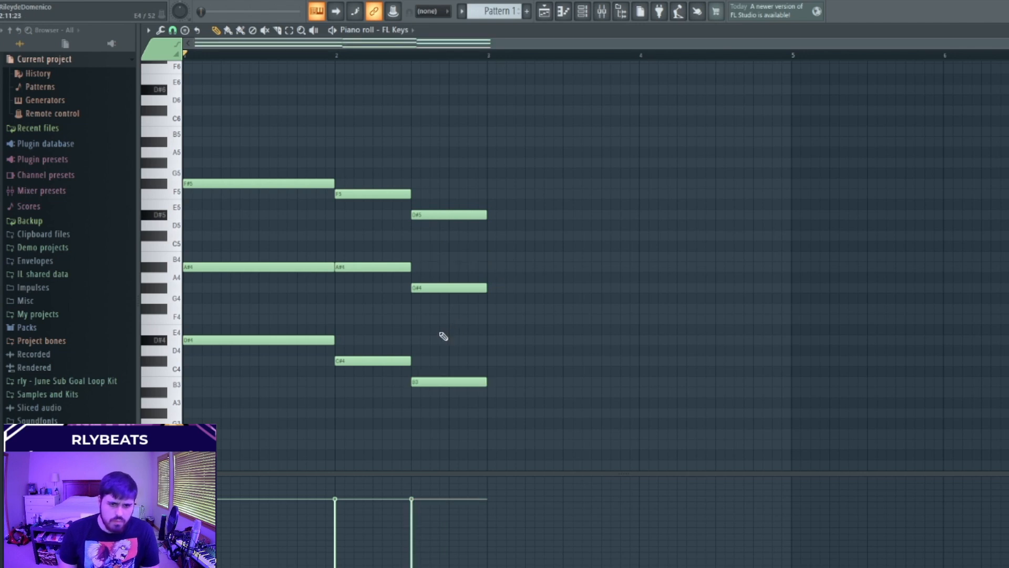
key(space)
click(416, 340)
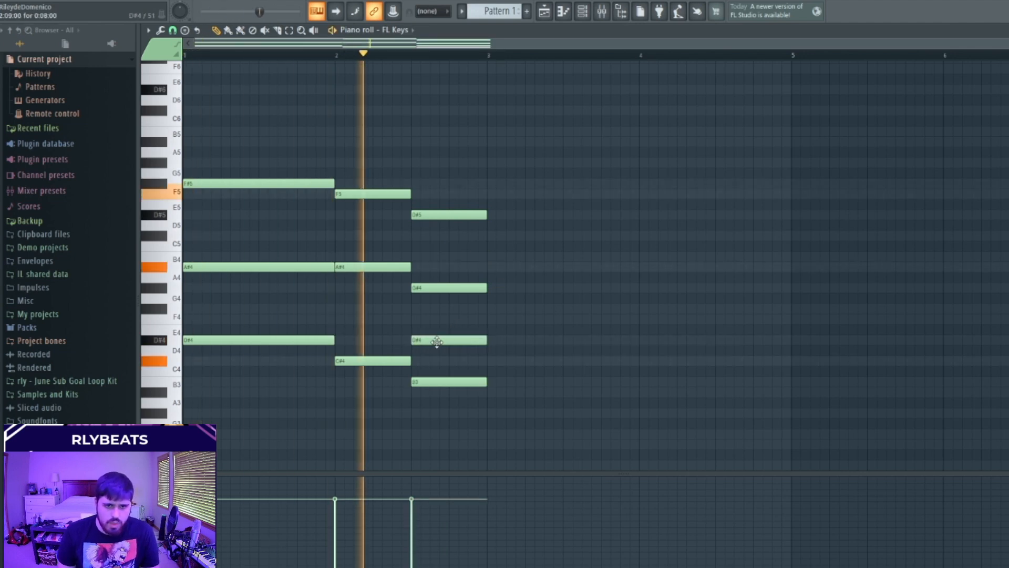
right_click(437, 343)
key(space)
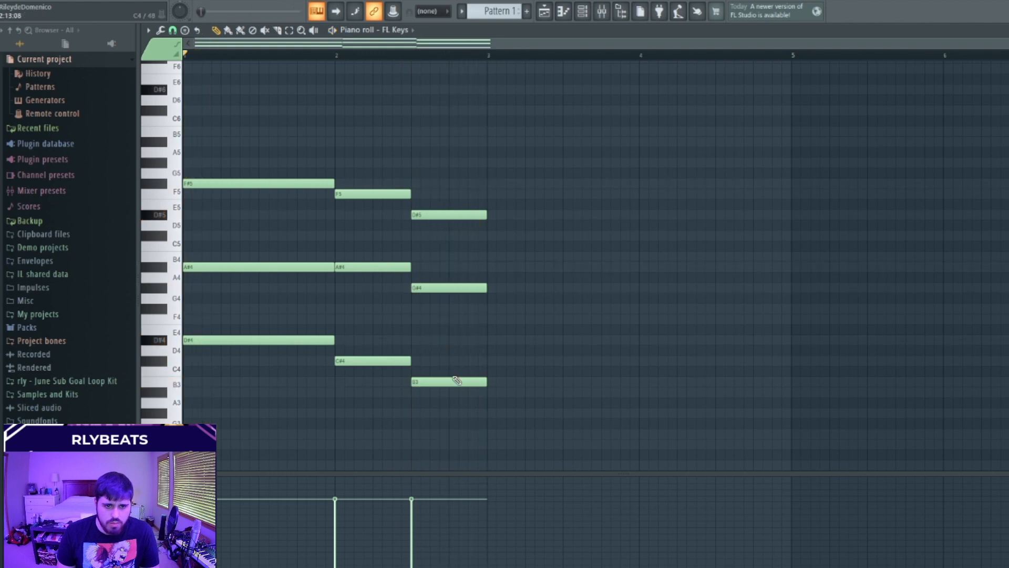
Step: Delete the B3 note in the second half of bar 2 and move the remaining D#5 and G#4 to the start of bar 3
right_click(444, 384)
drag(467, 117, 522, 288)
key(space)
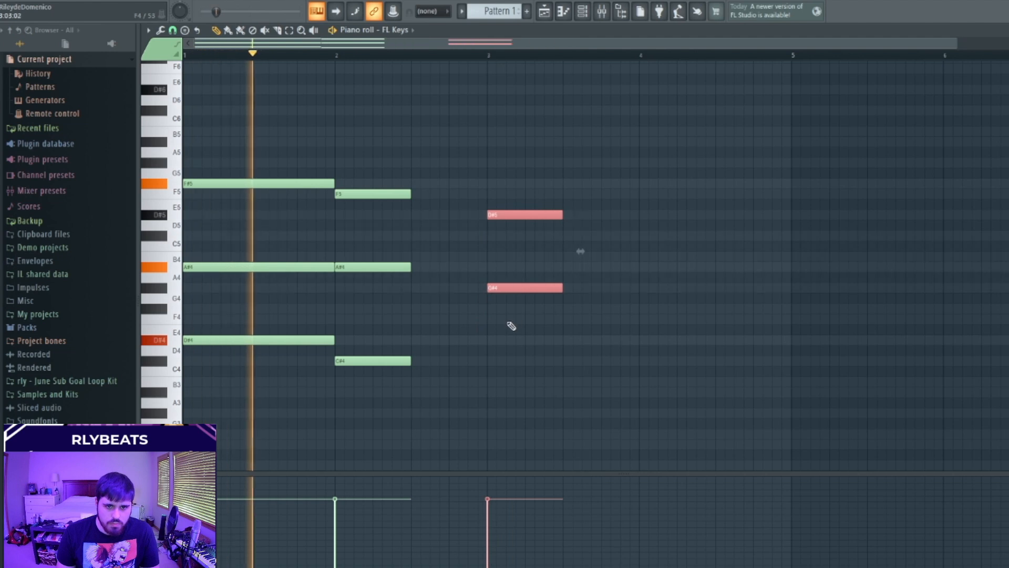
ctrl+click(511, 316)
Step: Add a B3 note under the D#5 and G#4 in bar 3 and lengthen the chord to the full bar
click(493, 258)
key(ctrl+Down)
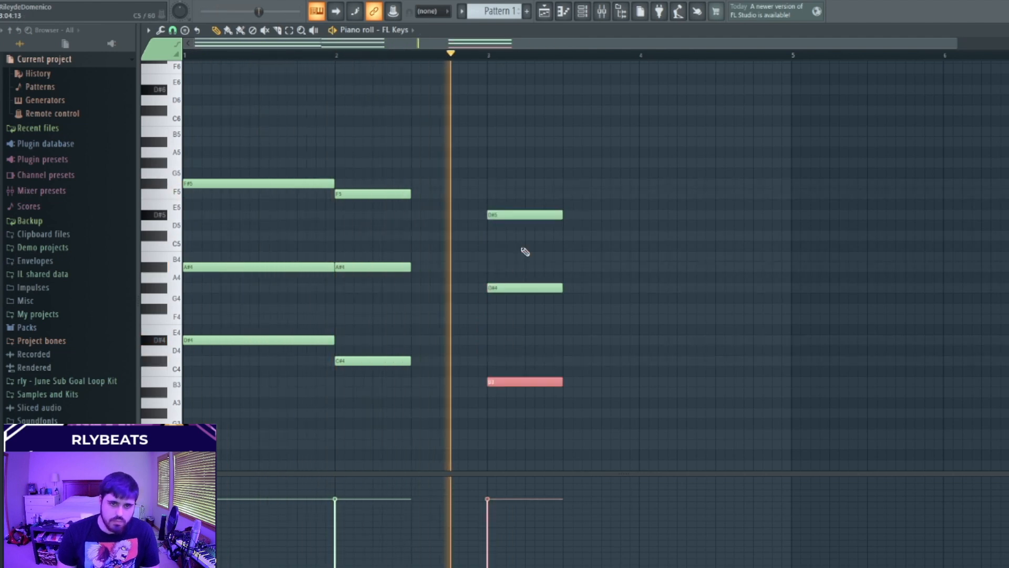
key(space)
key(space)
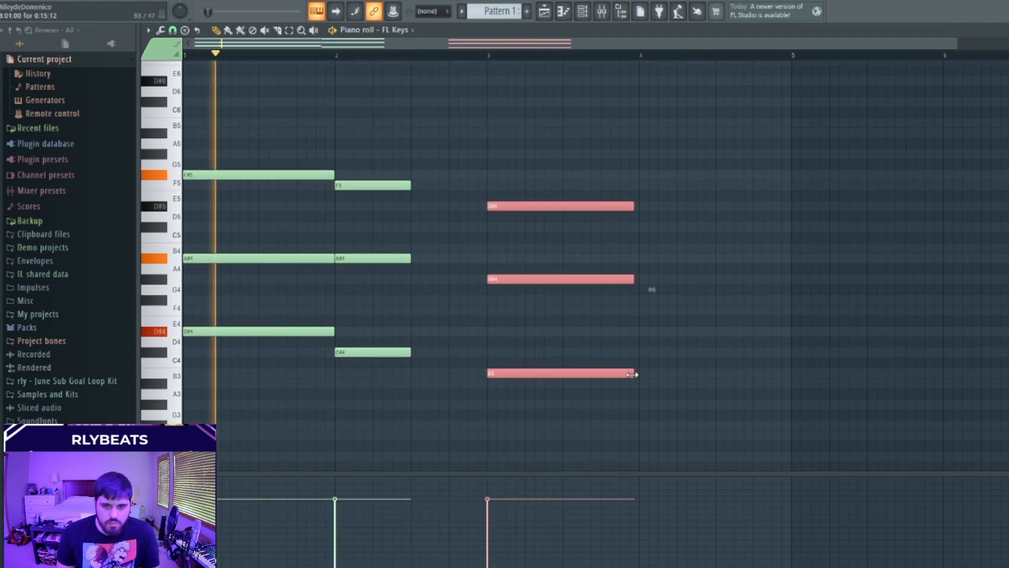
drag(651, 289, 655, 289)
ctrl+click(617, 351)
Step: Copy the F5, A#4 and C#4 chord from bar 2 to the start of bar 4 and play the progression
mouse_move(345, 140)
mouse_down()
mouse_move(391, 363)
mouse_move(692, 353)
mouse_move(654, 358)
mouse_up()
key(ctrl+b)
key(space)
key(space)
ctrl+click(577, 320)
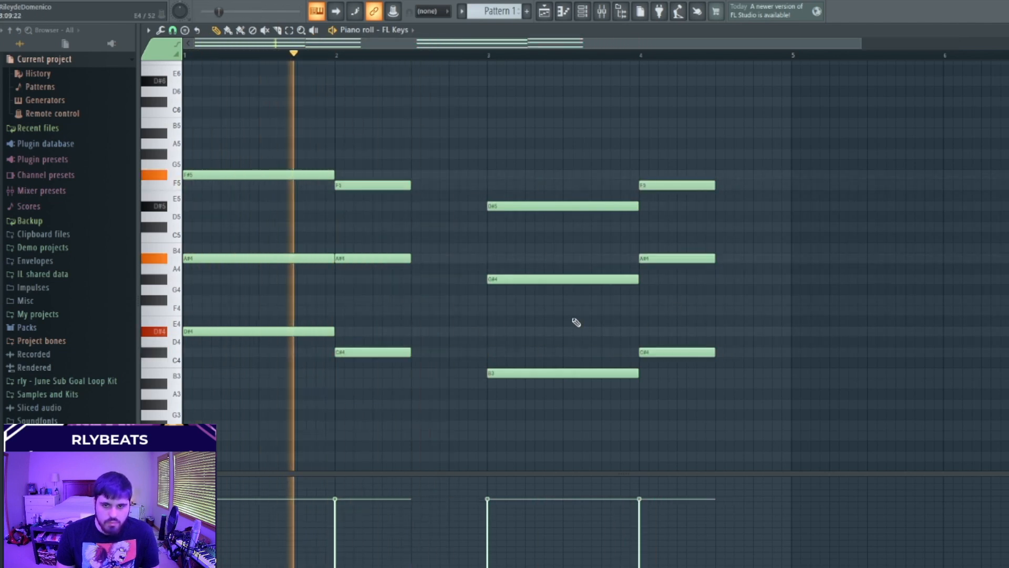
Step: Duplicate the D#4 in bar 1, A#4 in bar 2 and G#4 in bar 3 one octave lower as bass notes
ctrl+click(285, 332)
ctrl+click(369, 257)
ctrl+shift+click(291, 330)
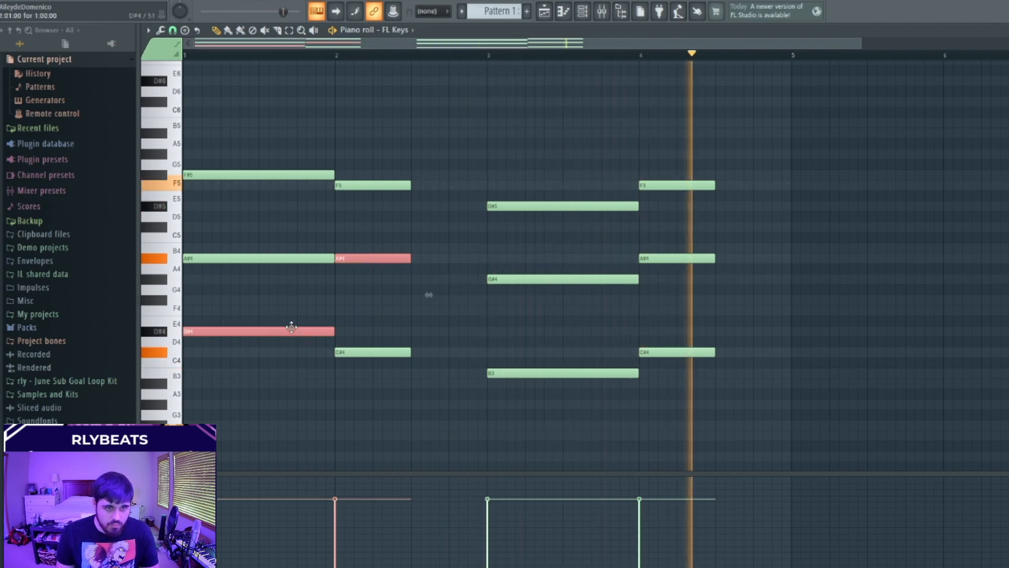
ctrl+shift+click(560, 279)
mouse_move(213, 333)
mouse_down()
mouse_move(223, 334)
mouse_move(184, 327)
mouse_up()
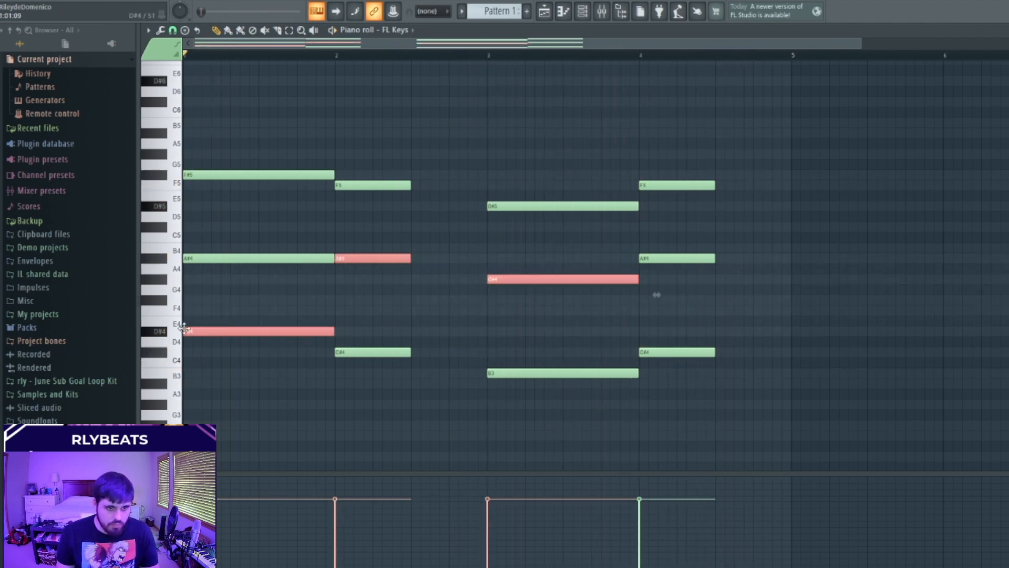
key(ctrl+Down)
key(ctrl+d)
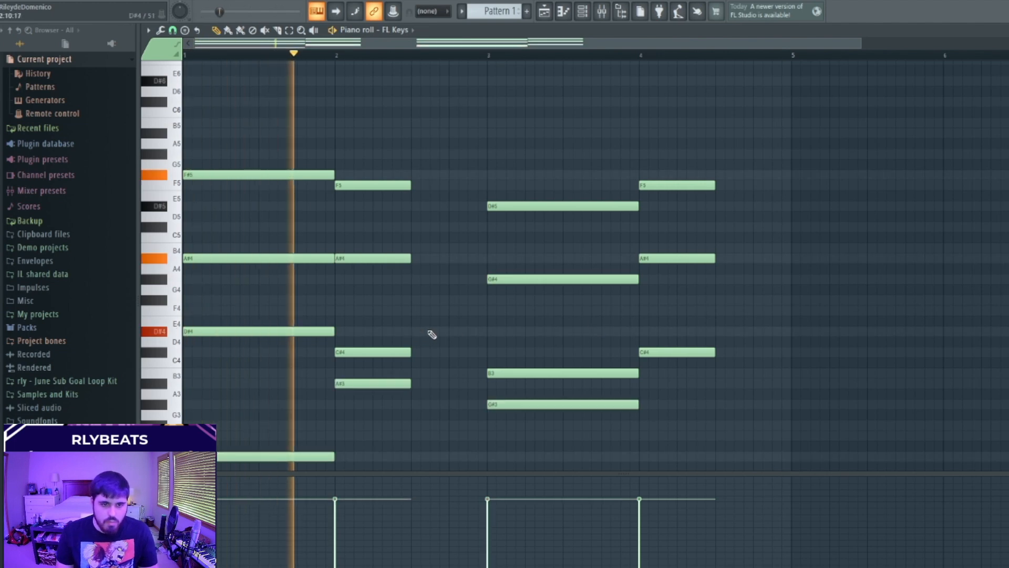
Step: Lower the A#3 and G#3 bass notes by another octave to A#2 and G#2 and play the progression
click(384, 383)
key(Delete)
key(space)
click(521, 404)
key(Delete)
scroll(476, 394, down, 4)
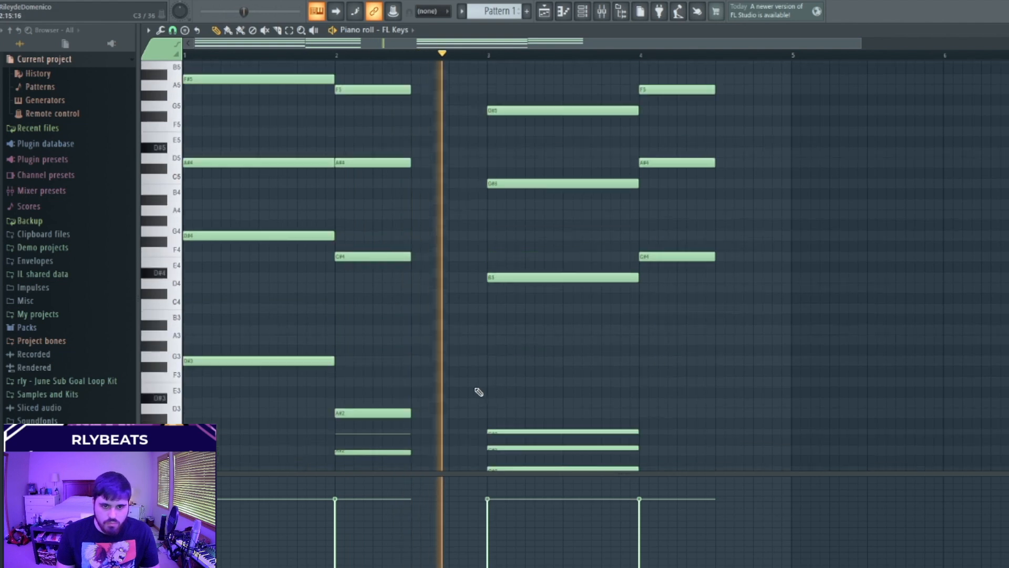
scroll(541, 376, up, 2)
key(space)
Step: Replace the chord at the start of bar 4 with D#5, B4 and F#3 notes
drag(663, 291, 667, 325)
right_click(665, 315)
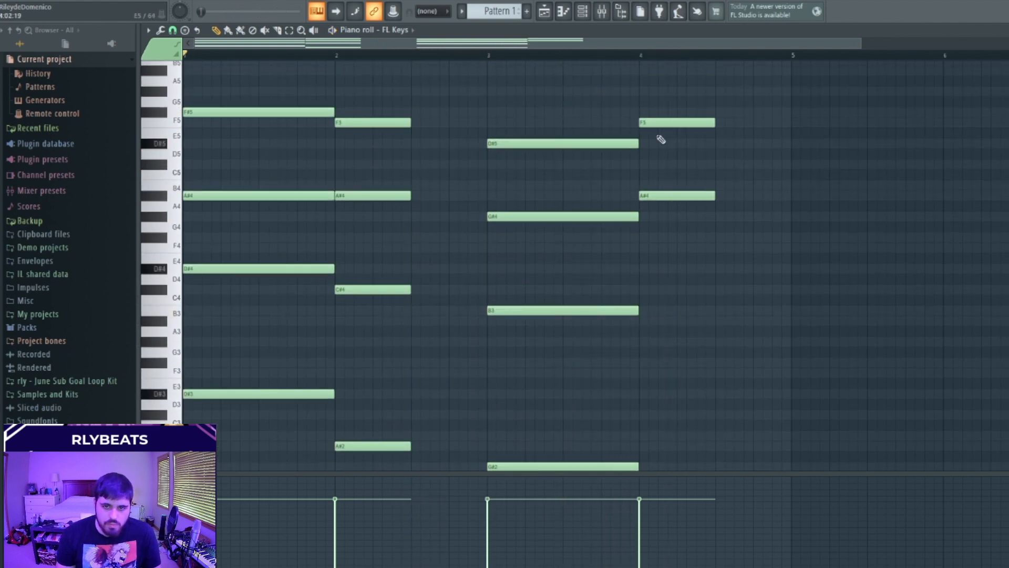
right_click(663, 195)
right_click(667, 123)
key(space)
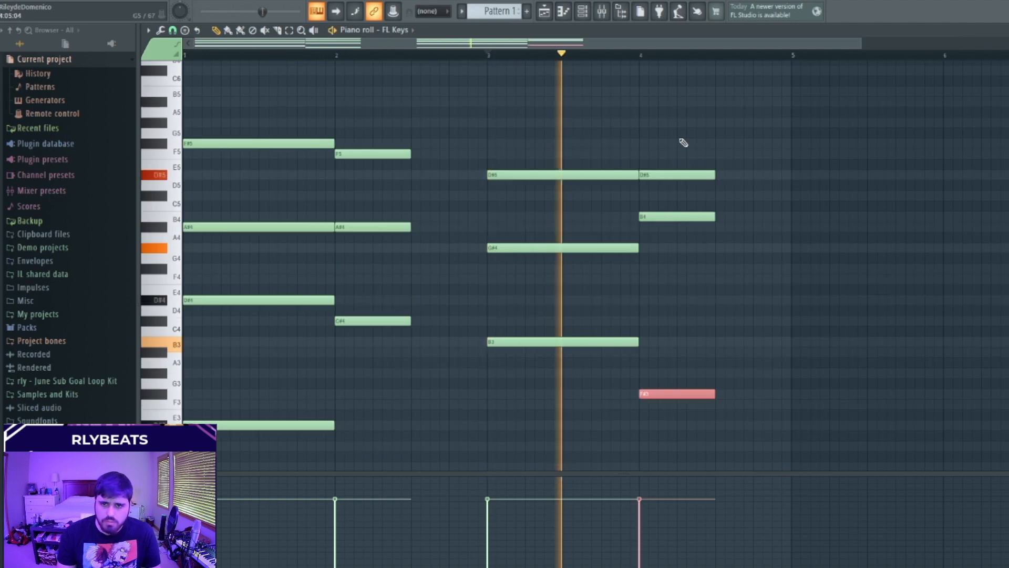
Step: Lower the D#5 note in bar 4 by one octave to D#4 and play the progression
key(space)
click(677, 173)
key(ctrl+Down)
key(space)
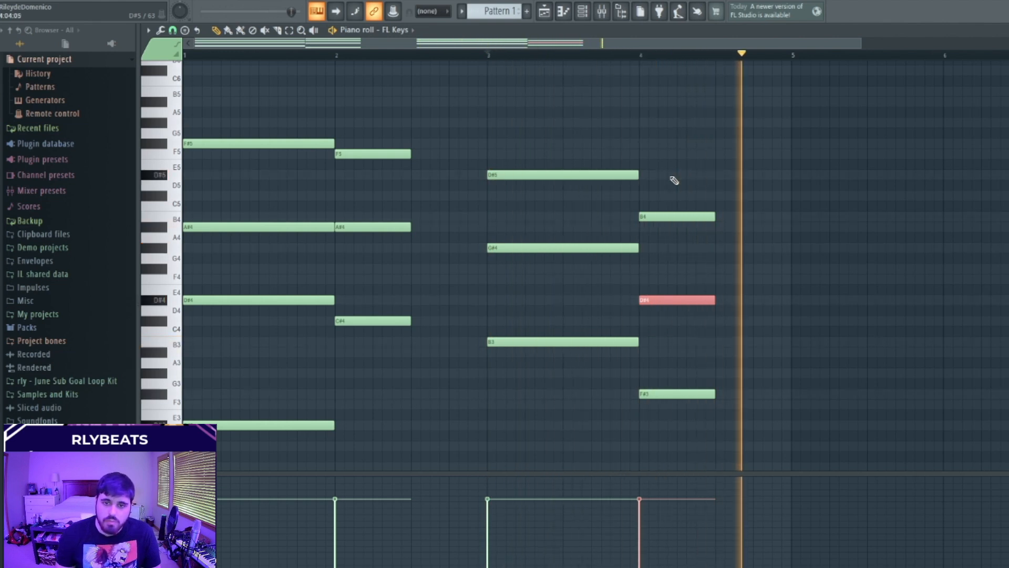
Step: Duplicate the bar 4 chord into the bar's second half, raising the copy's F#3 to A#3 and the original's F#3 to G#3
drag(692, 170, 727, 423)
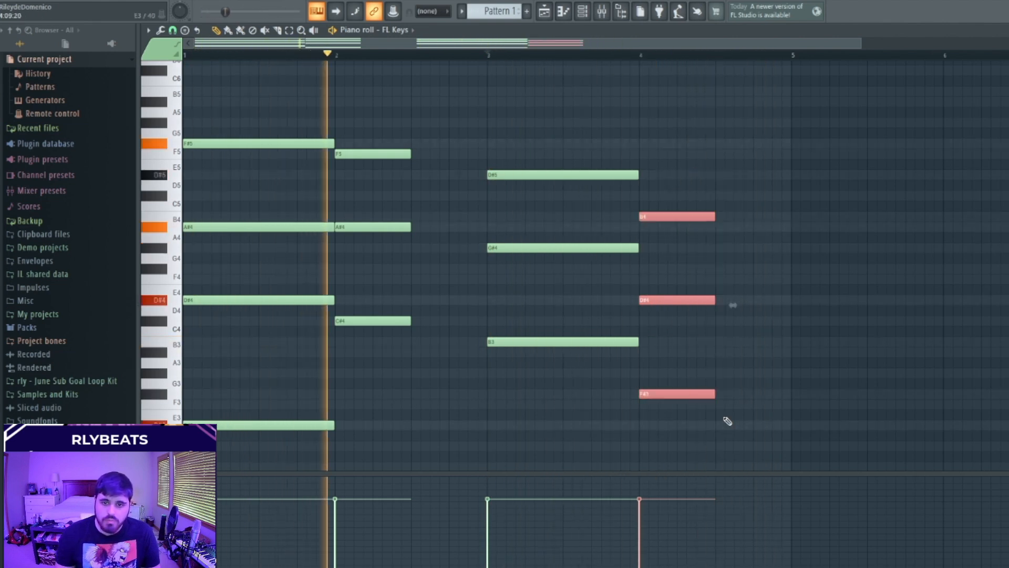
key(ctrl+b)
click(740, 322)
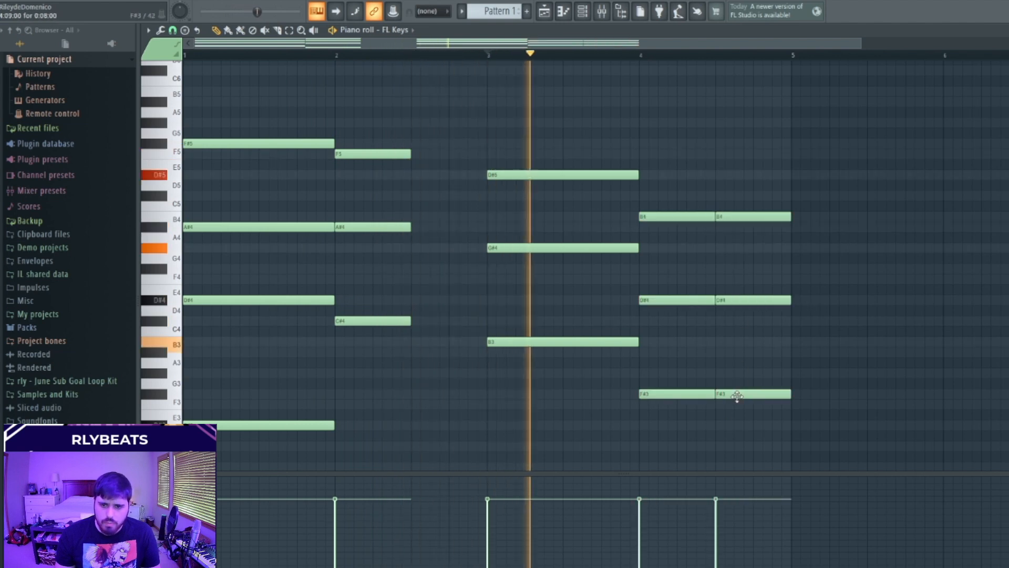
drag(738, 394, 736, 352)
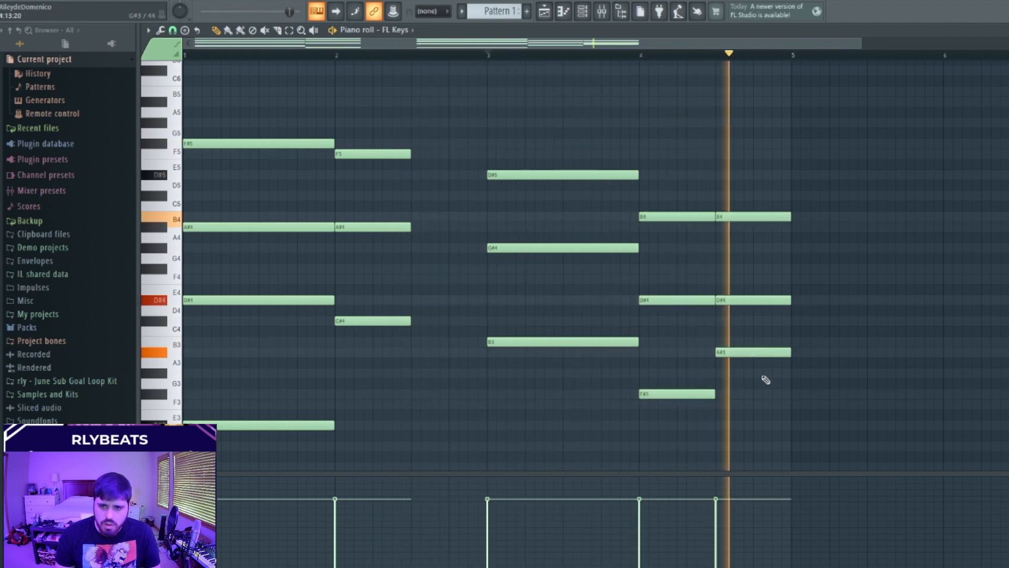
drag(693, 398, 691, 376)
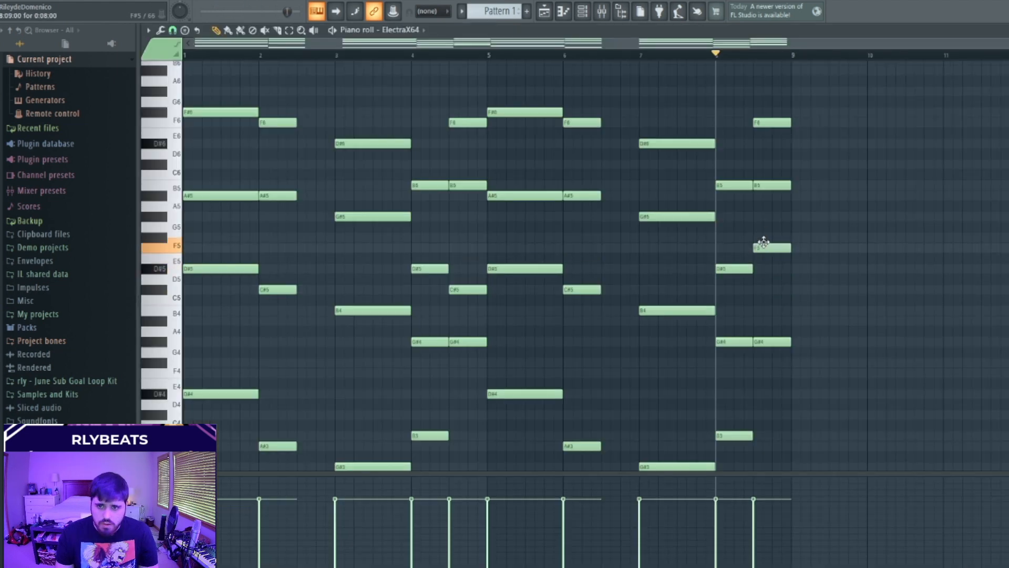
Step: In bar 8, lower the last chord's F5 to D#5 and F6 to G#5, and raise the first chord's B5 to C#6
drag(767, 243, 775, 267)
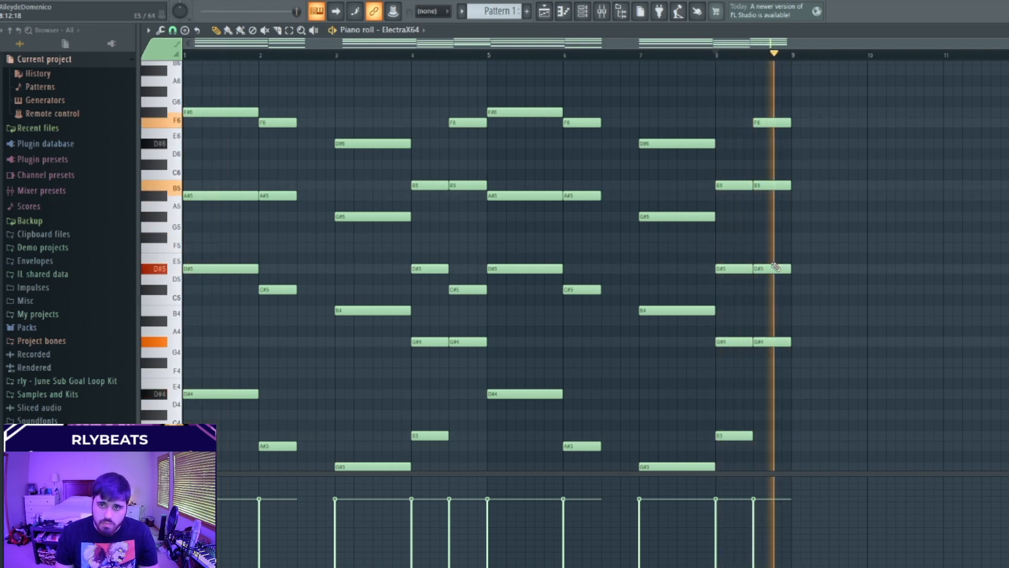
key(space)
drag(780, 111, 782, 86)
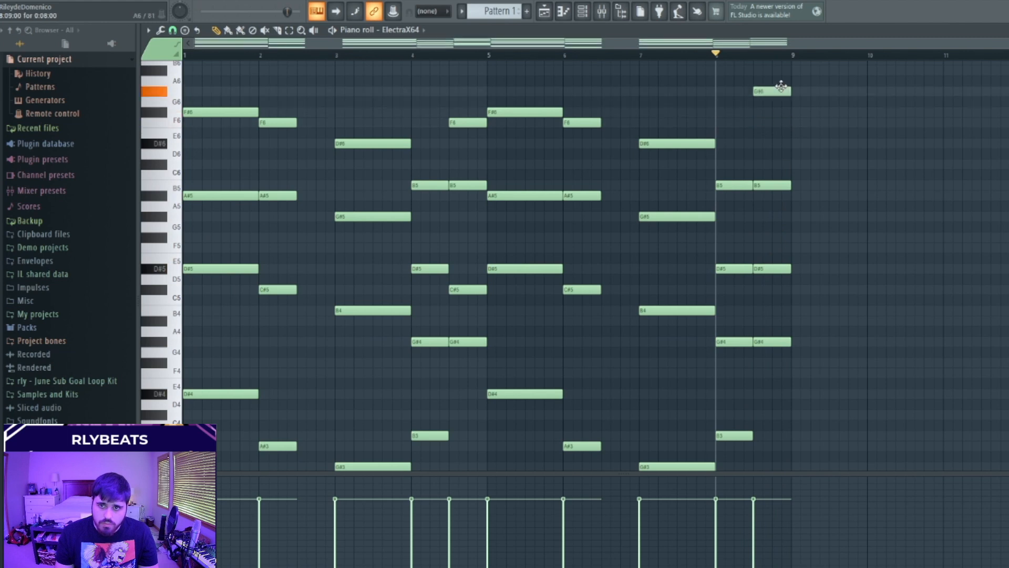
key(ctrl+Down)
key(space)
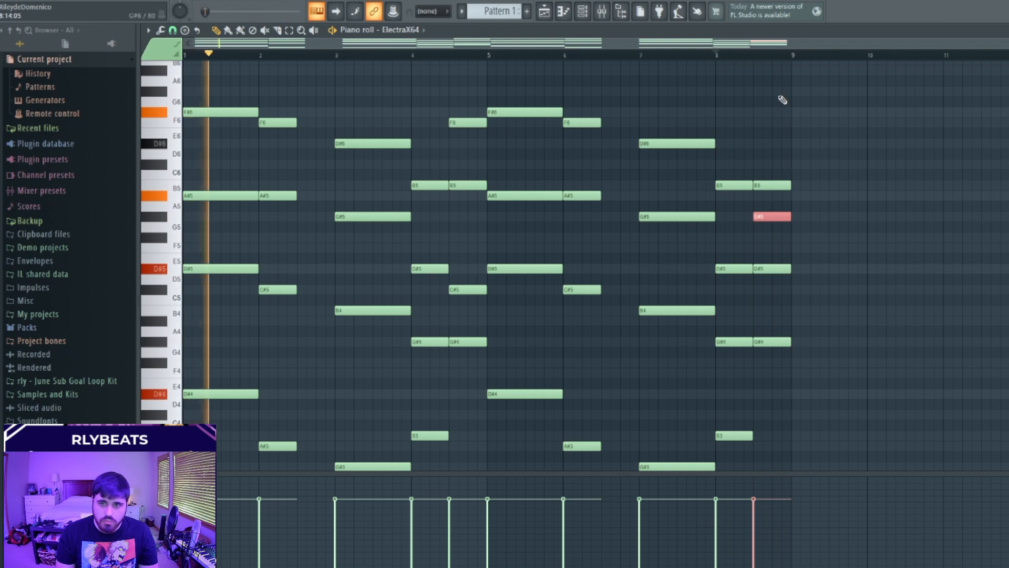
key(ctrl+d)
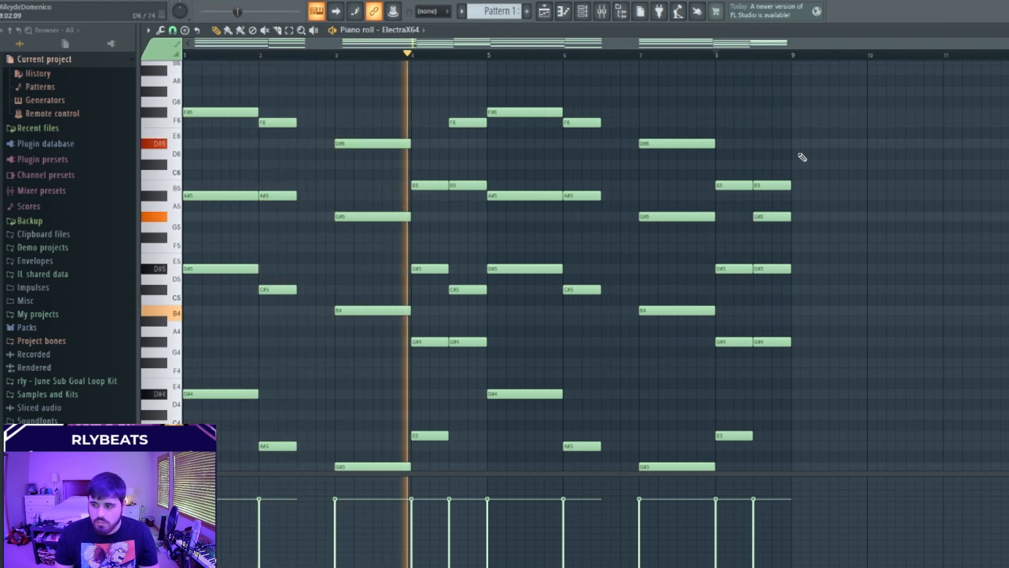
drag(730, 184, 730, 164)
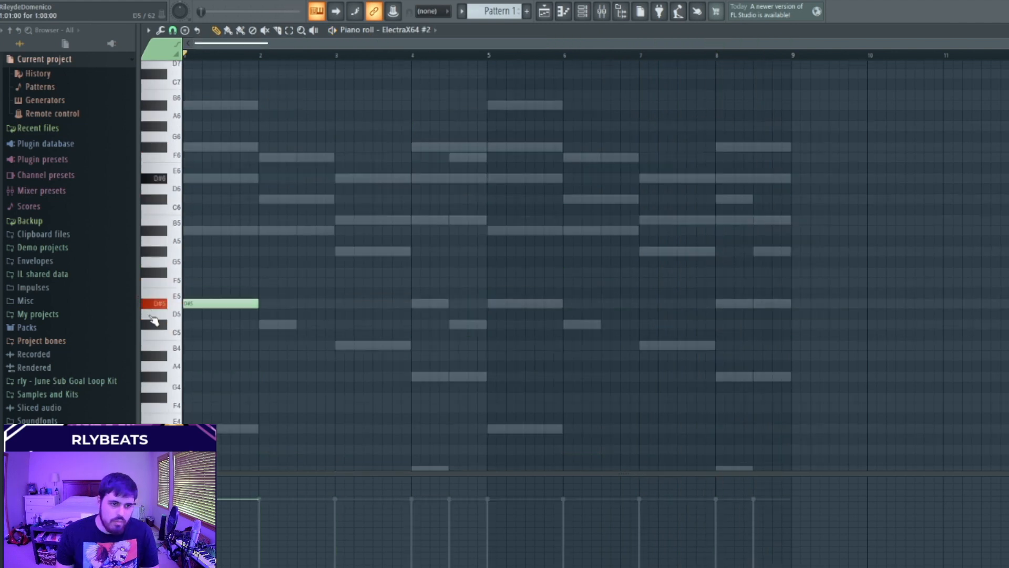
Step: Shorten the D#5 note at bar 1 to an eighth of a bar and add equally short C#5 and A#5 notes at bars 2 and 1
drag(250, 303, 191, 308)
key(space)
click(261, 324)
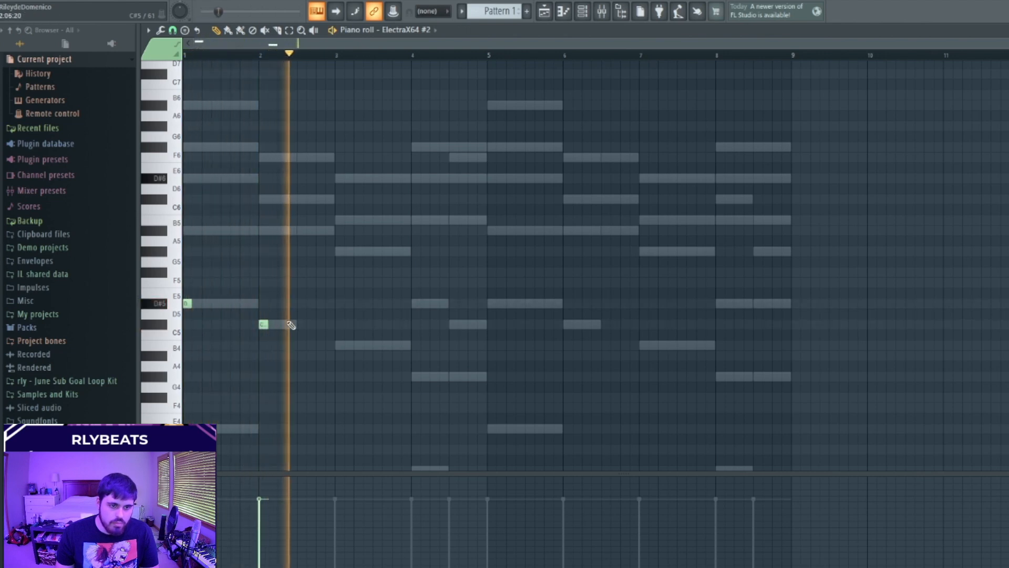
click(208, 230)
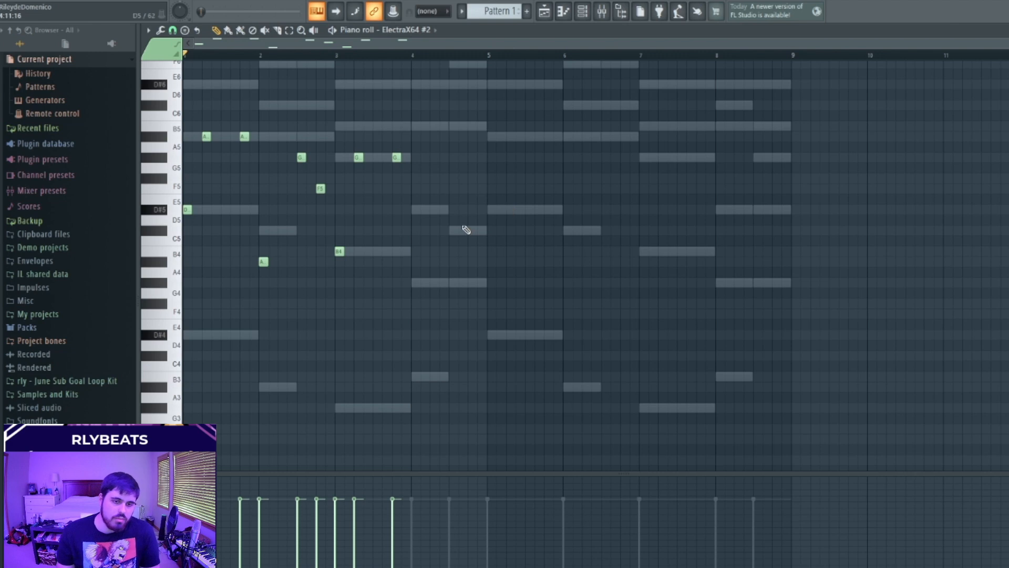
Step: Continue the short-note melody through bar 4 with B4, G#5 and F5 notes and play it
scroll(460, 232, up, 5)
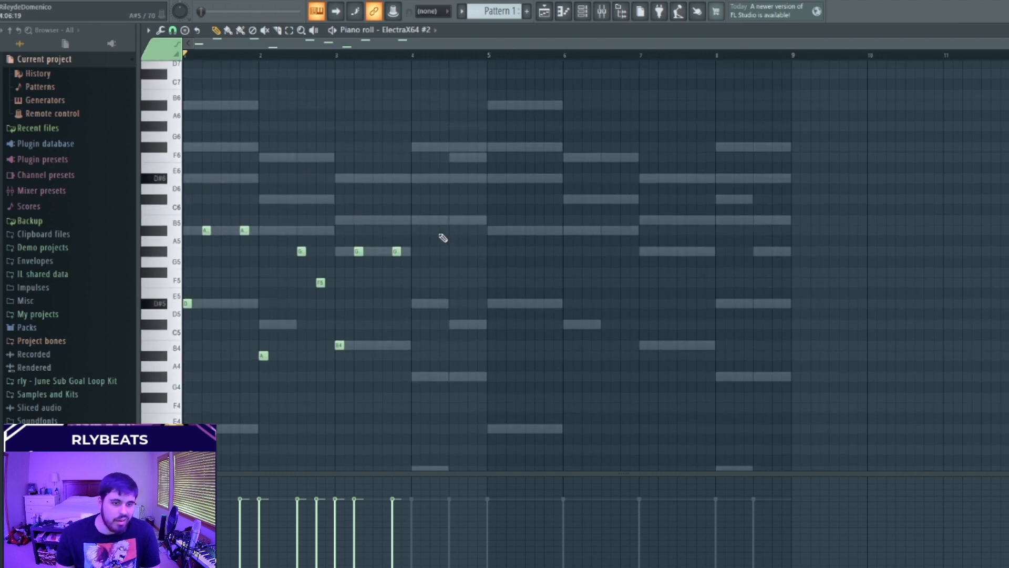
scroll(443, 238, down, 2)
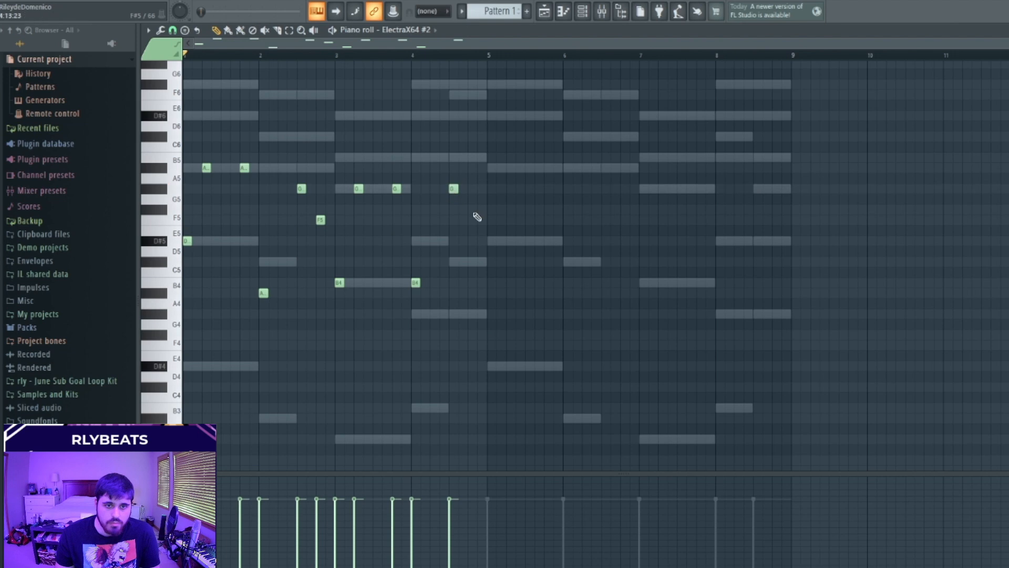
mouse_move(476, 218)
mouse_down()
mouse_move(468, 205)
mouse_move(470, 223)
mouse_up()
key(space)
Step: Duplicate the whole four-bar melody into bars 5 to 8 and listen to it
key(ctrl+a)
key(ctrl+b)
key(ctrl+d)
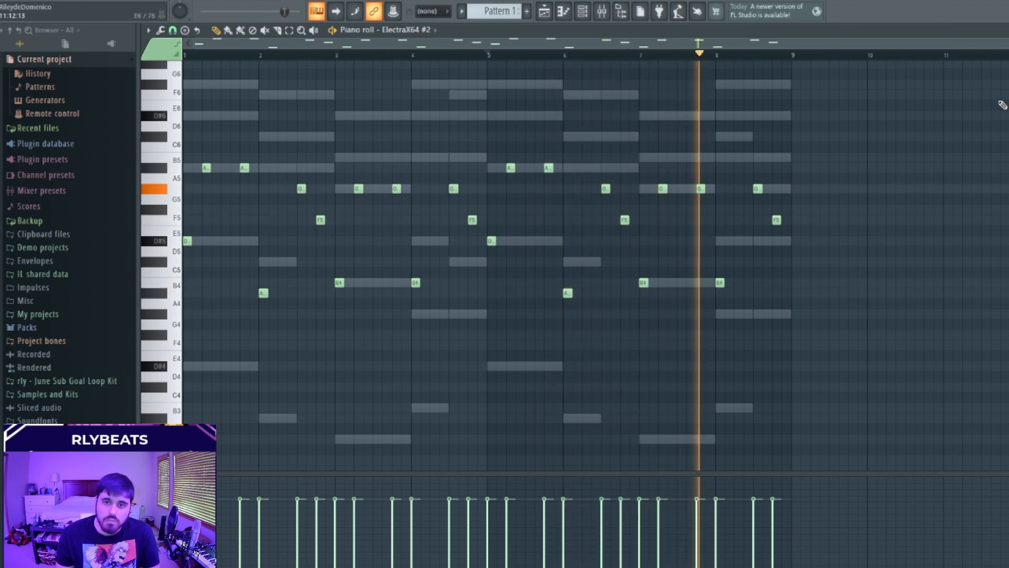
key(space)
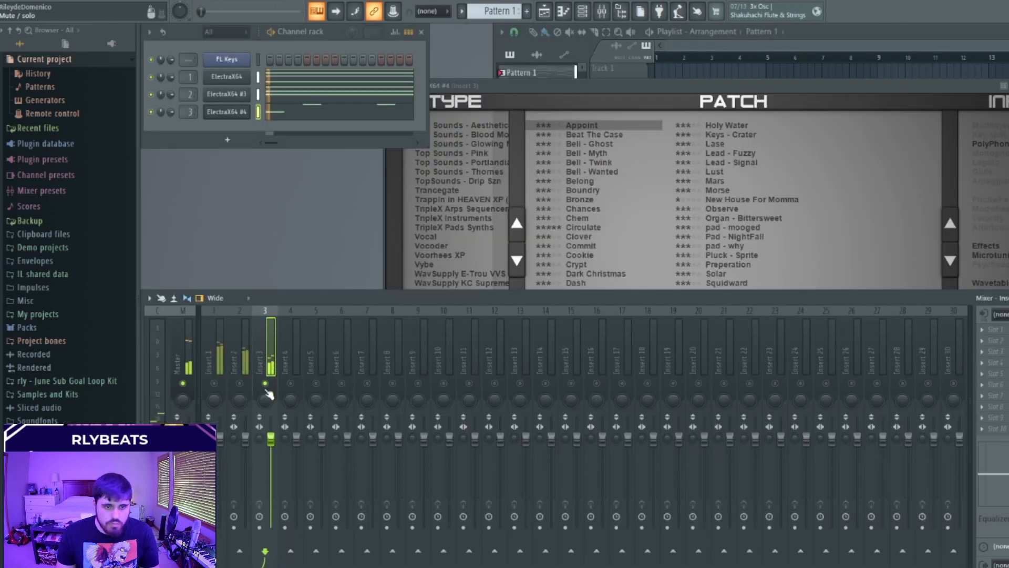
Step: Take mixer track 3 out of solo and select all notes of the ElectraX64 #4 melody
right_click(266, 385)
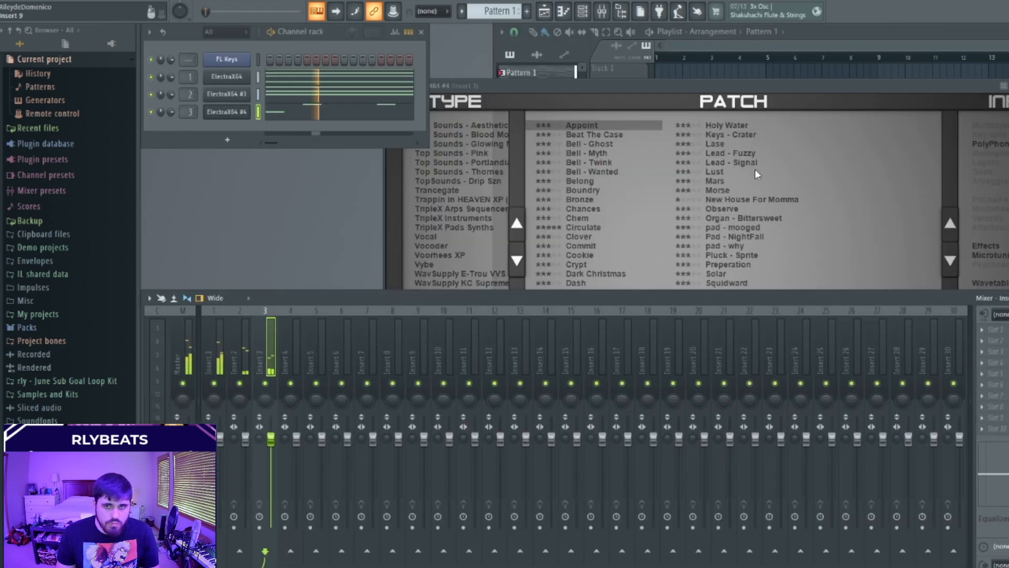
click(305, 111)
key(ctrl+a)
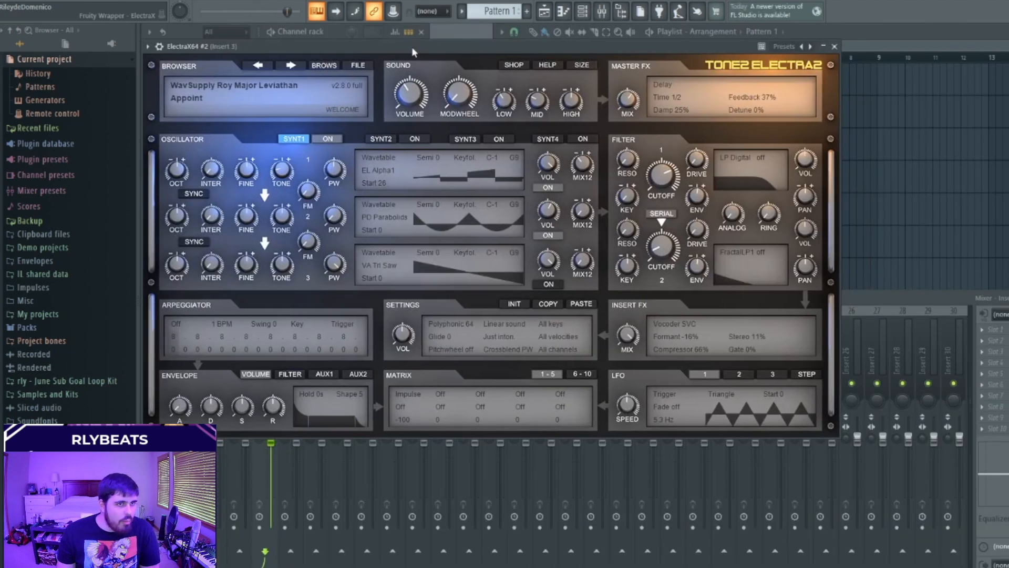
Step: In the piano roll of ElectraX64 #2, place a short F#7 note halfway through bar 1 and play it
drag(412, 47, 429, 60)
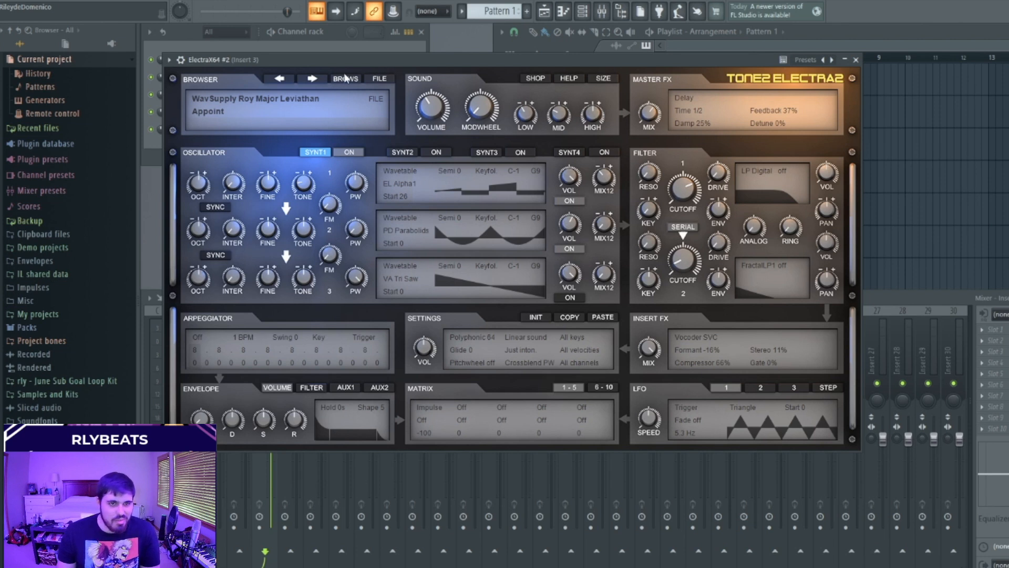
drag(360, 62, 380, 57)
key(F7)
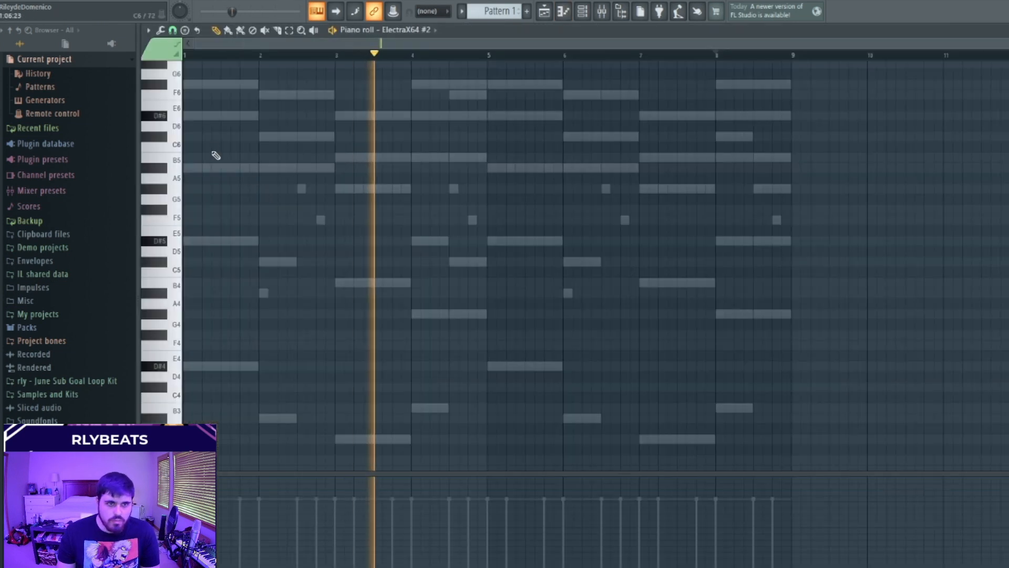
scroll(212, 148, up, 5)
key(space)
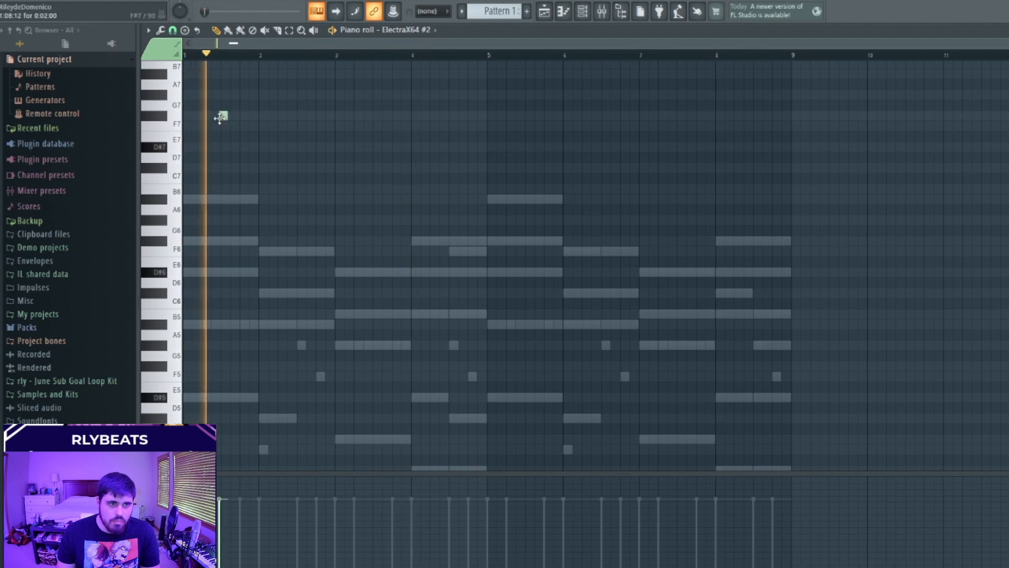
key(space)
click(204, 115)
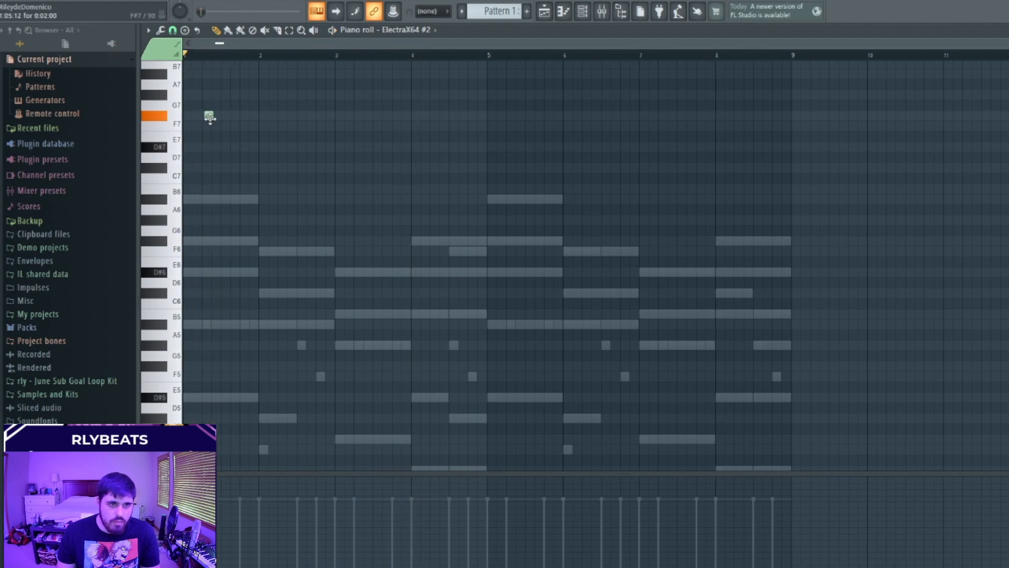
drag(209, 116, 231, 117)
key(space)
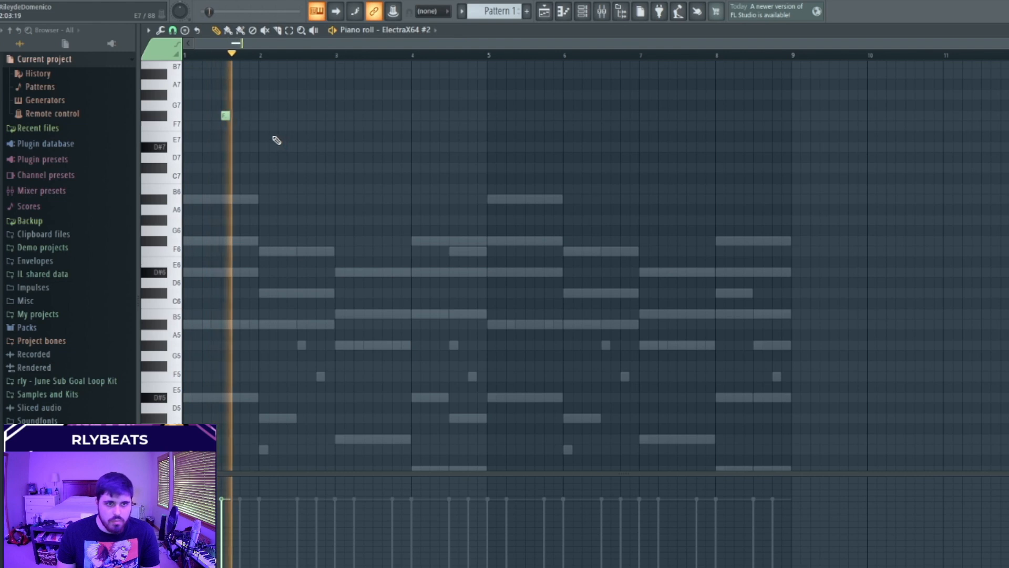
Step: Add short C#7 and D#7 notes at the start and first quarter of bar 2 and play the phrase
key(space)
key(space)
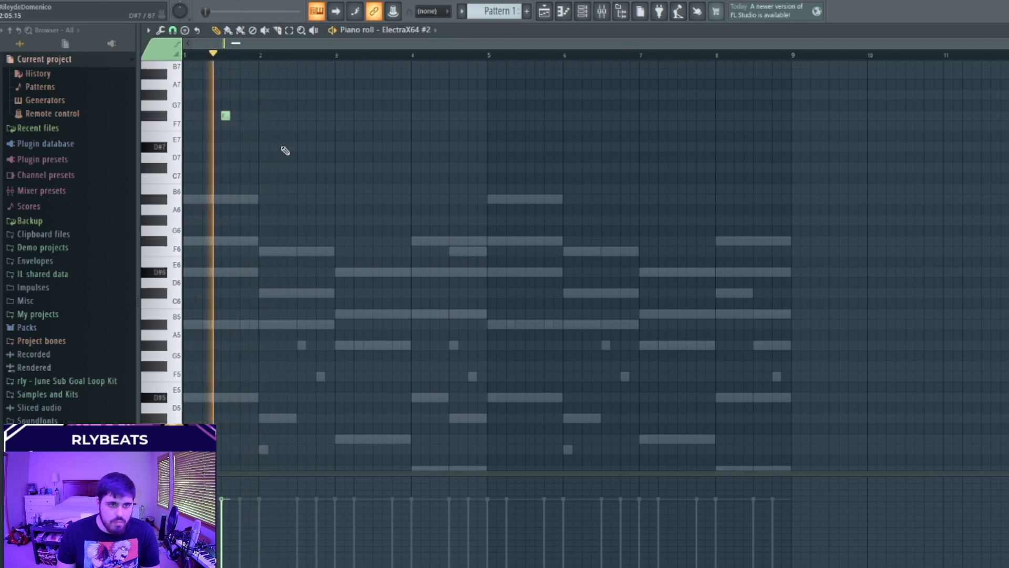
click(280, 147)
key(space)
click(264, 168)
key(space)
key(space)
mouse_move(226, 115)
mouse_down()
mouse_move(187, 116)
mouse_move(228, 117)
mouse_up()
key(space)
key(space)
key(space)
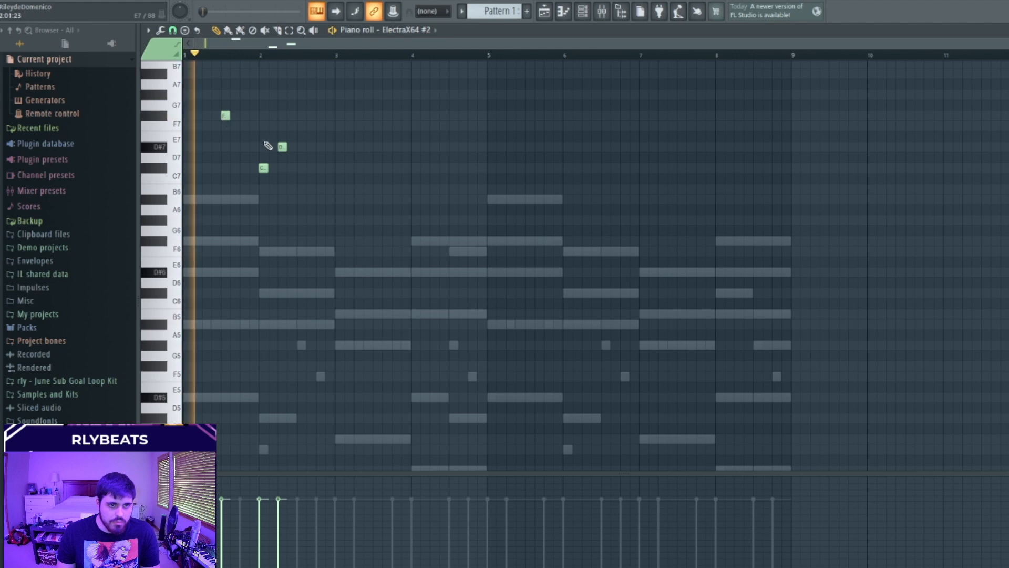
key(space)
Step: Lower all three ElectraX64 #2 notes by one octave and listen to them
key(ctrl+a)
key(ctrl+Down)
key(space)
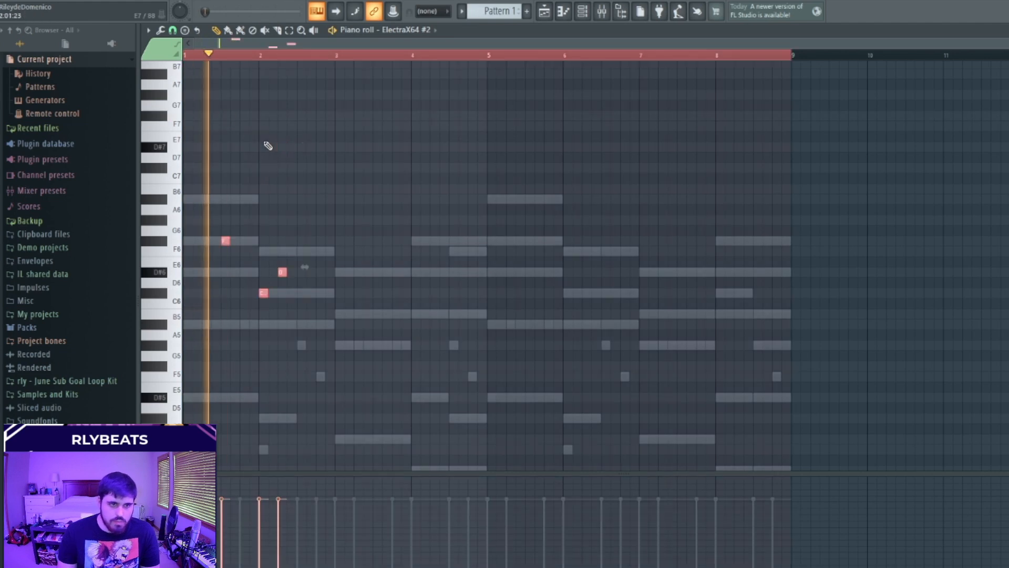
key(space)
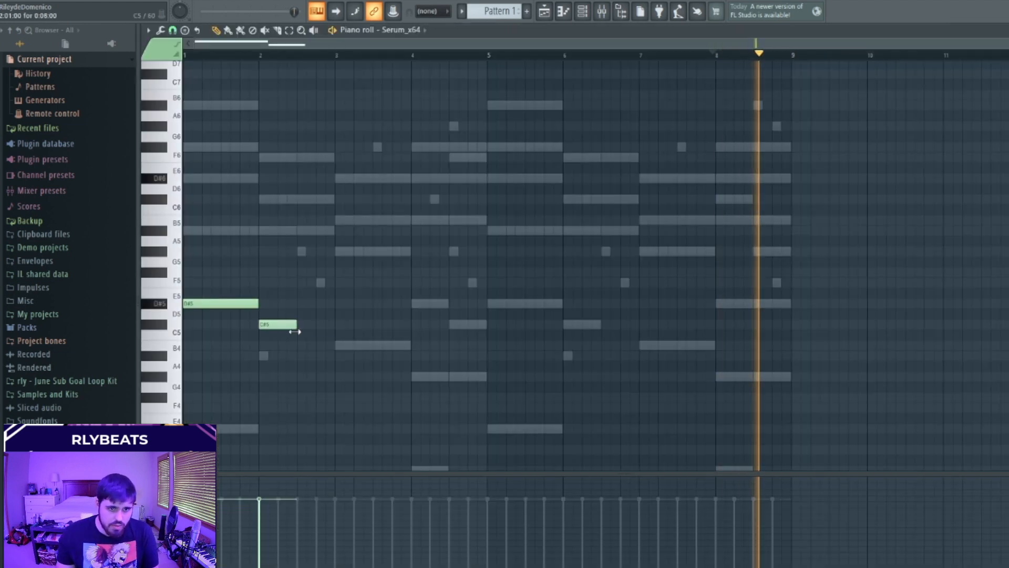
Step: Add a short A#5 note three quarters through bar 1 of the Serum_x64 melody and play it
mouse_move(231, 252)
mouse_down()
mouse_move(240, 219)
mouse_move(268, 233)
mouse_move(245, 231)
mouse_up()
key(space)
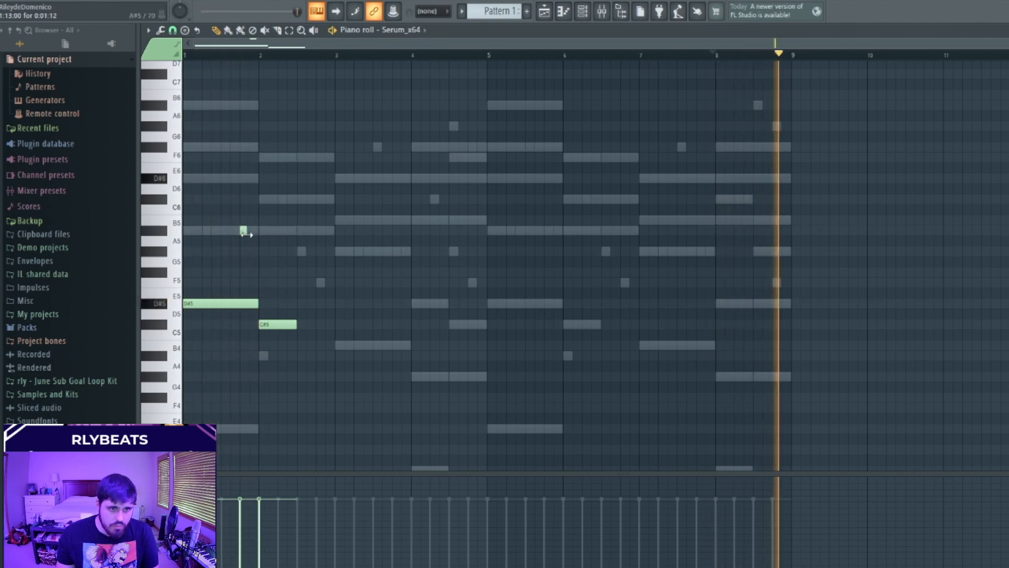
key(space)
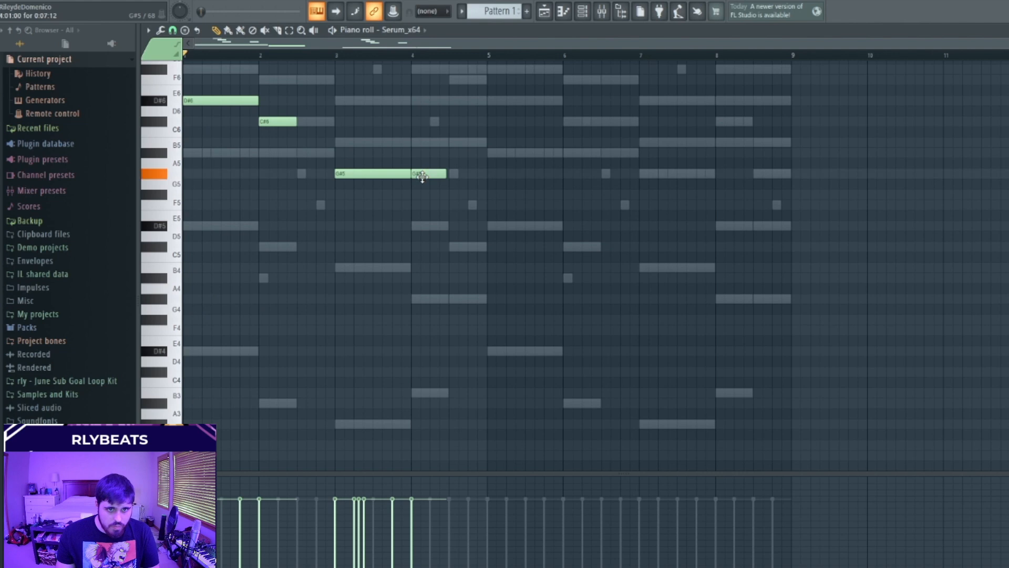
Step: Raise the Serum_x64 note at the start of bar 4 to B5 and listen to the melody
drag(421, 175, 439, 152)
scroll(440, 154, up, 4)
key(space)
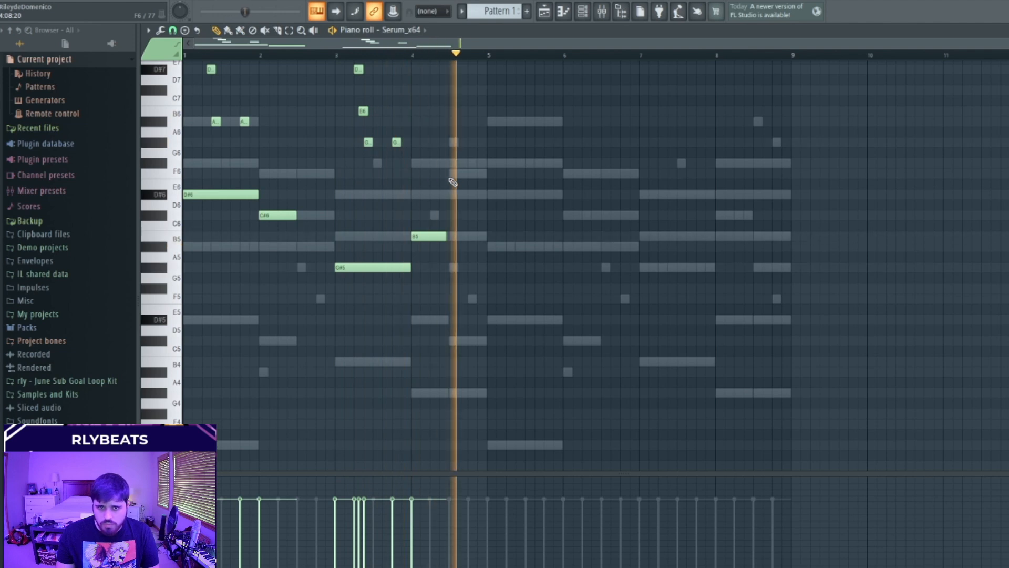
key(space)
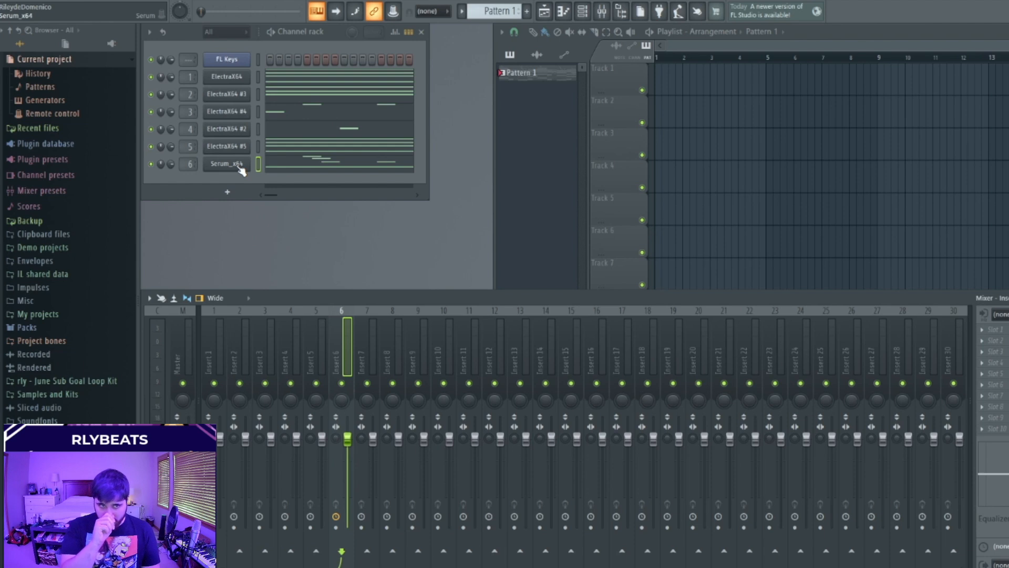
Step: Add Fruity Reeverb 2 to the Serum_x64 channel's mixer track and close the effect window
click(239, 167)
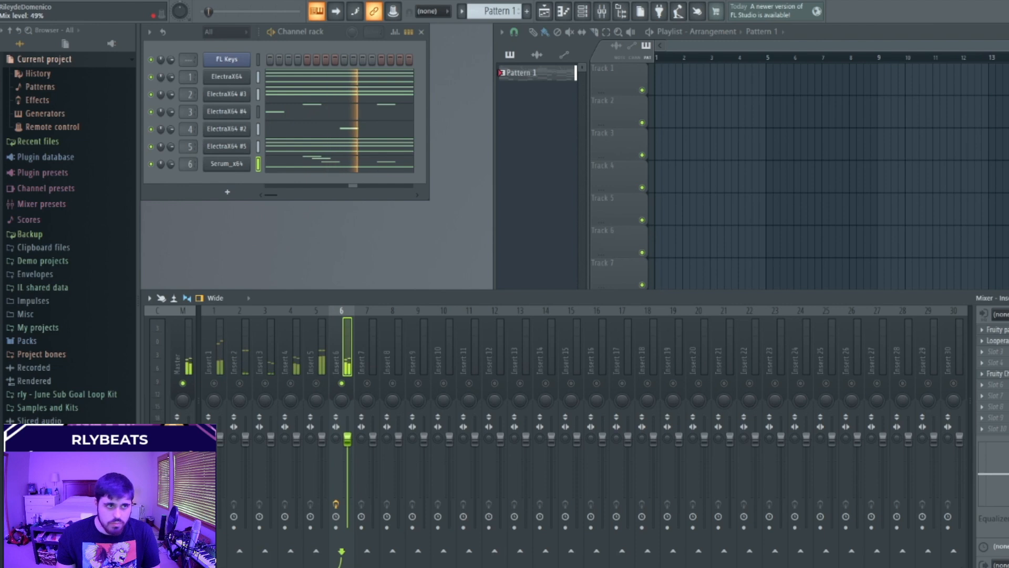
click(737, 327)
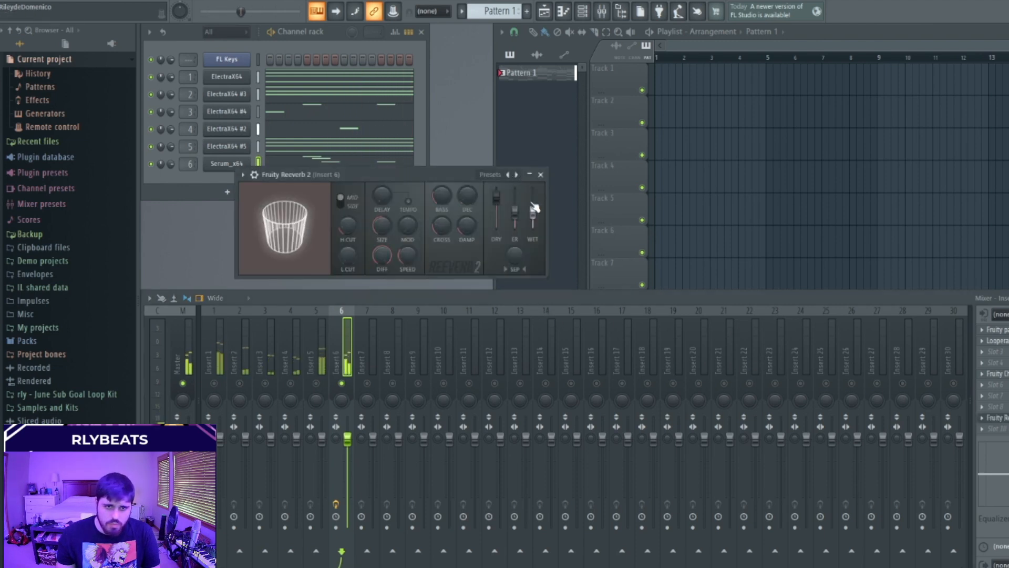
click(541, 174)
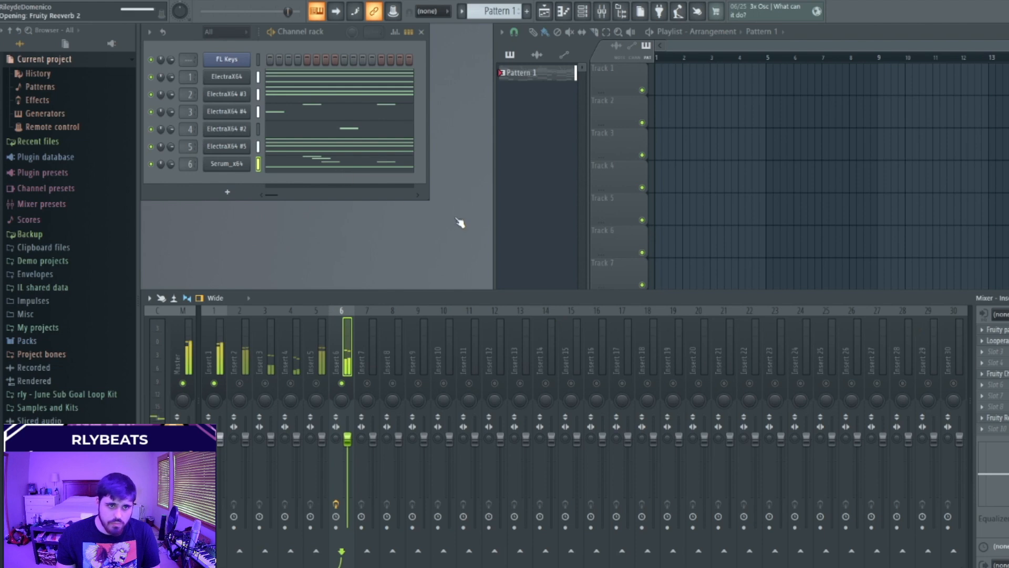
Step: Try the whole Serum_x64 melody one octave lower and shift it back up
click(388, 165)
key(ctrl+Down)
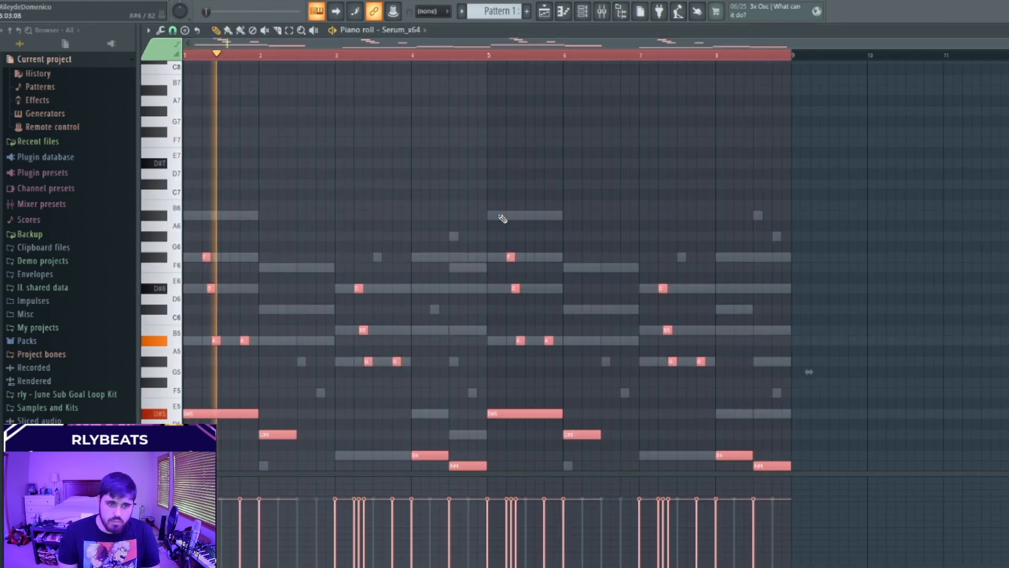
key(ctrl+Up)
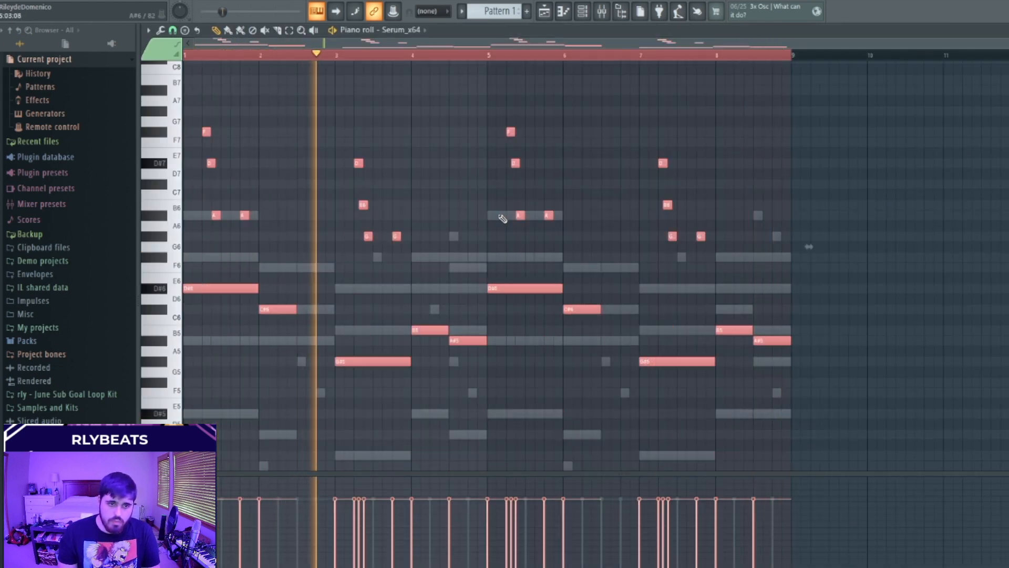
ctrl+click(617, 57)
key(Escape)
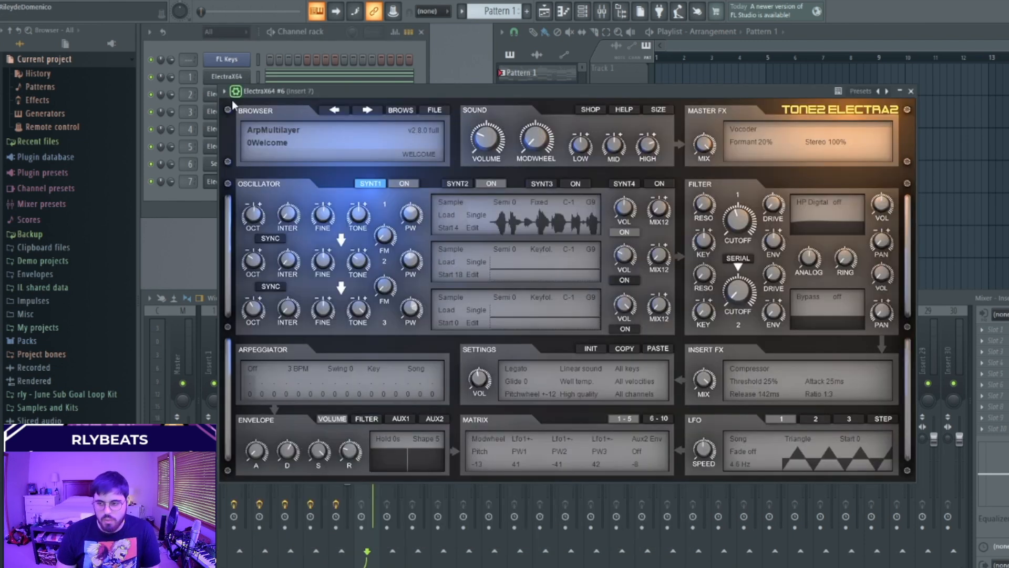
mouse_move(435, 92)
mouse_down()
mouse_move(412, 72)
mouse_move(431, 87)
mouse_up()
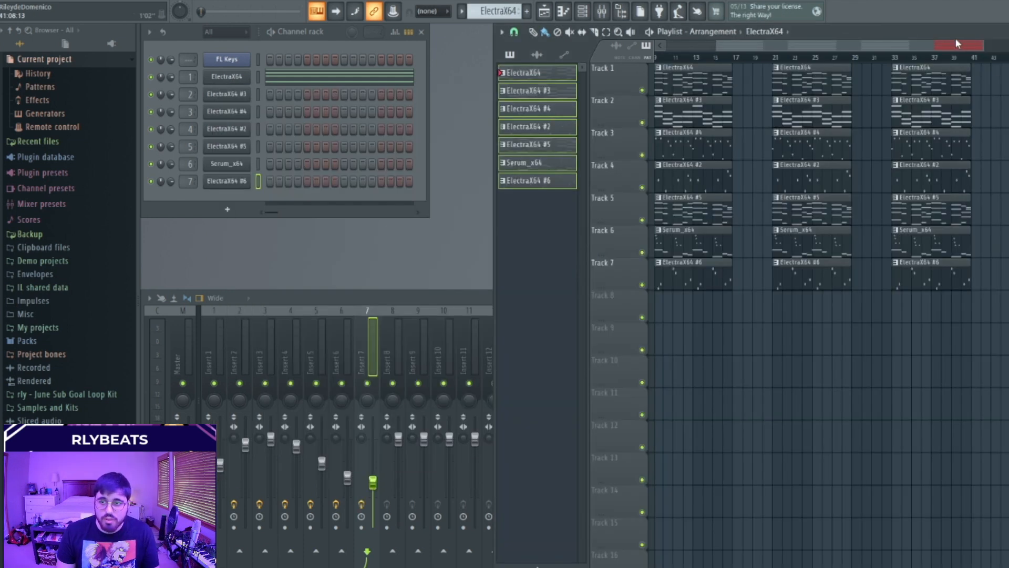
Step: Duplicate the seven-track clip block along the playlist so that copies start at bars 45, 57 and 69
drag(953, 37, 1008, 50)
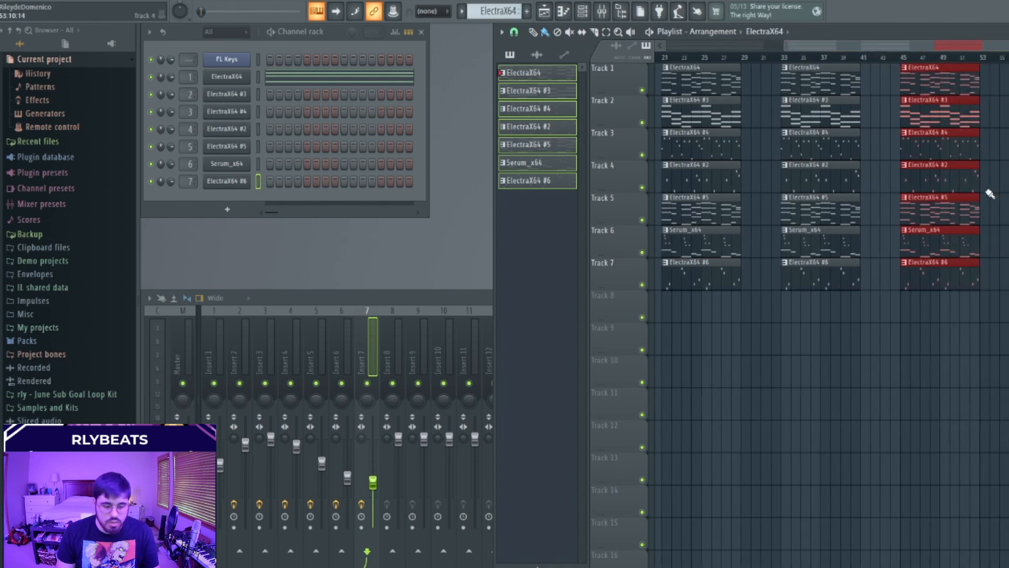
key(ctrl+b)
drag(1004, 83, 988, 76)
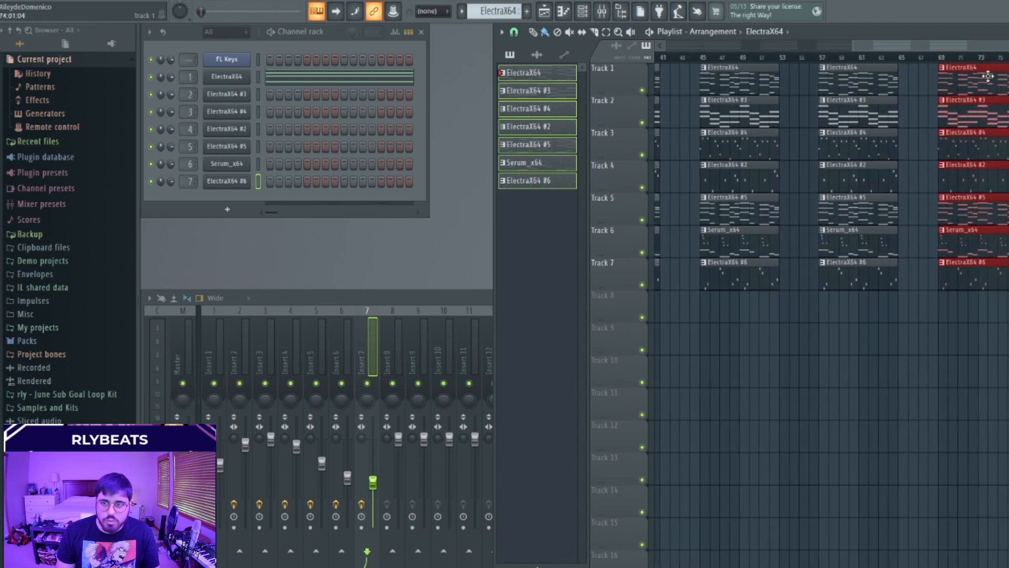
Step: Delete clips so the block at bar 21 keeps only track 1 and the block at bar 33 keeps only track 2
ctrl+click(928, 104)
drag(926, 46, 753, 44)
right_click(891, 112)
right_click(983, 79)
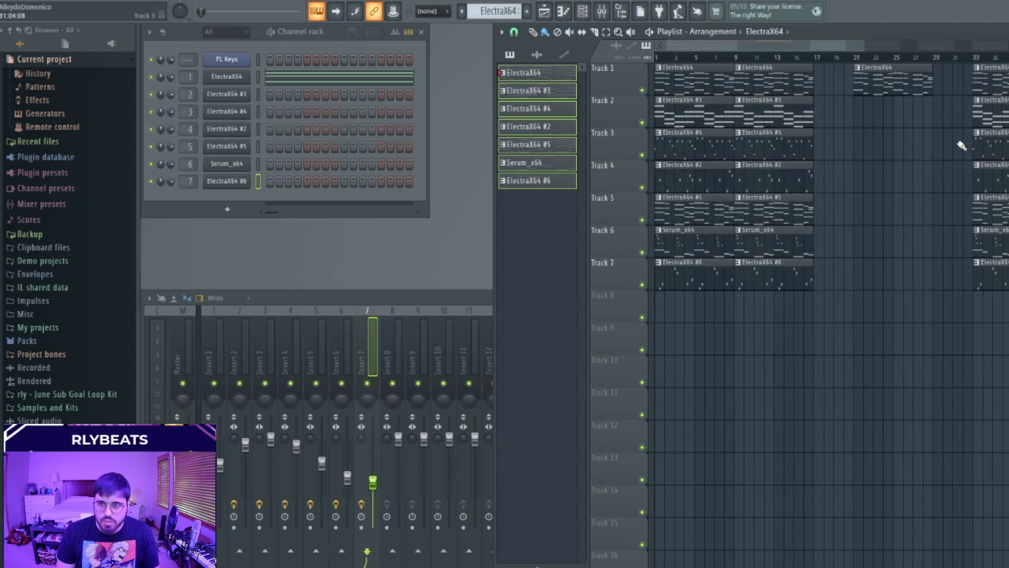
right_click(982, 145)
Step: Play the arrangement and delete the clips starting at bar 9 on tracks 5, 6 and 7
key(space)
right_click(769, 243)
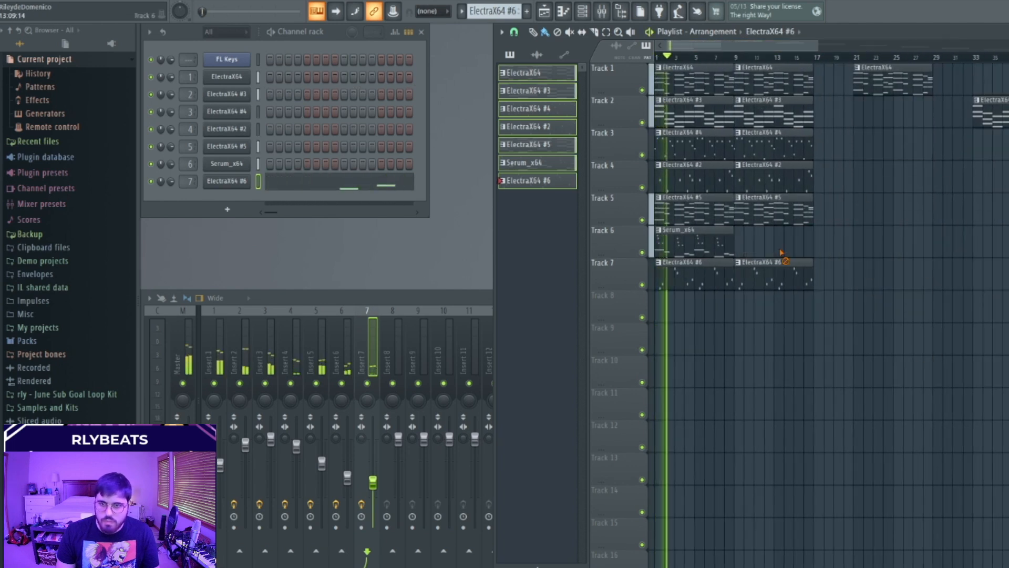
right_click(766, 217)
right_click(779, 282)
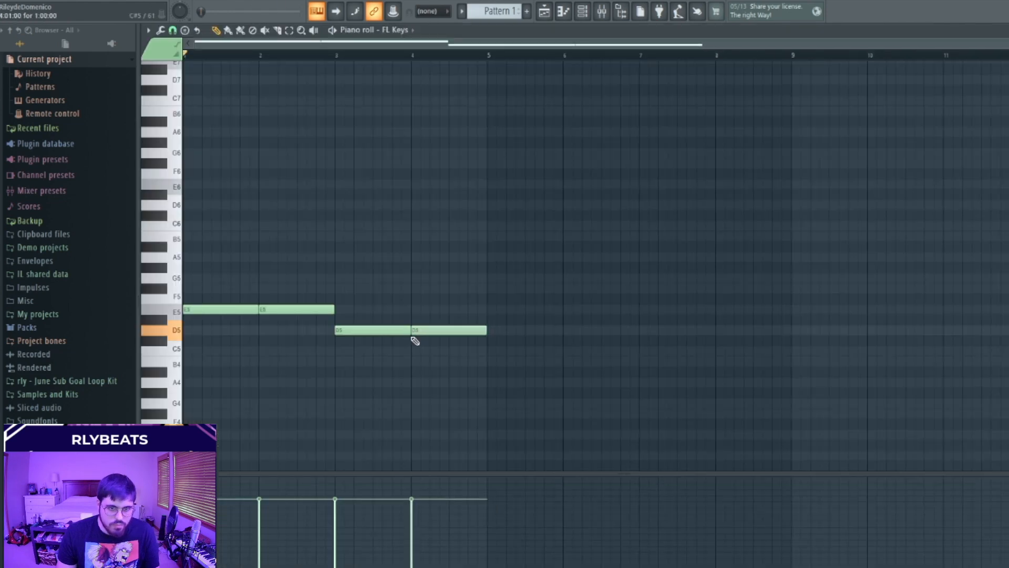
Step: Extend the FL Keys root line with one-bar B4 notes in bars 5 and 6 and C5 notes in bars 7 and 8
click(488, 363)
drag(602, 361, 563, 363)
drag(642, 361, 640, 350)
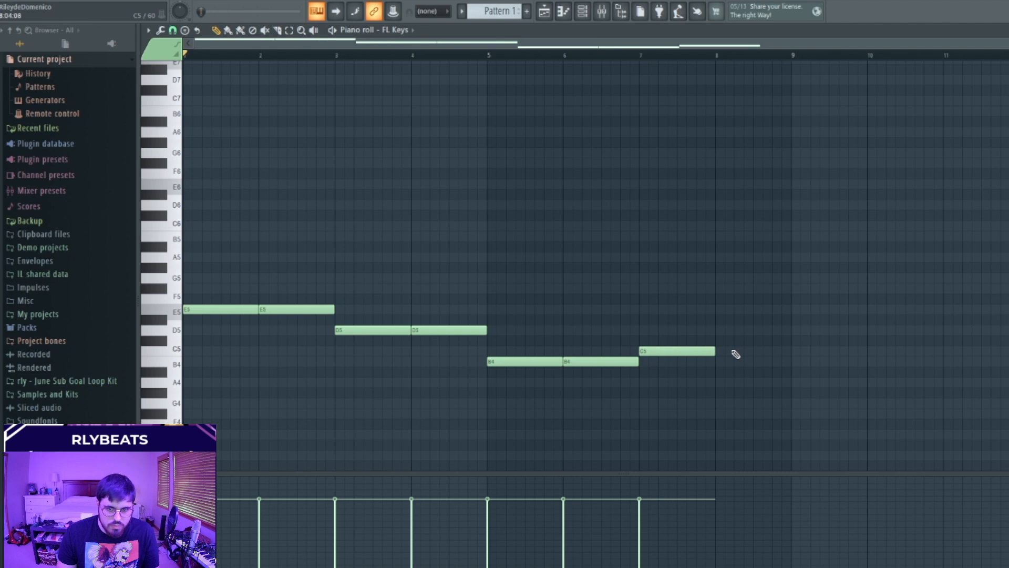
click(716, 351)
Step: Build chords over the E5 roots with G5 and B5 in bar 1 and F#5 and B5 in bar 2, and play them
drag(231, 268, 126, 278)
click(215, 236)
click(262, 277)
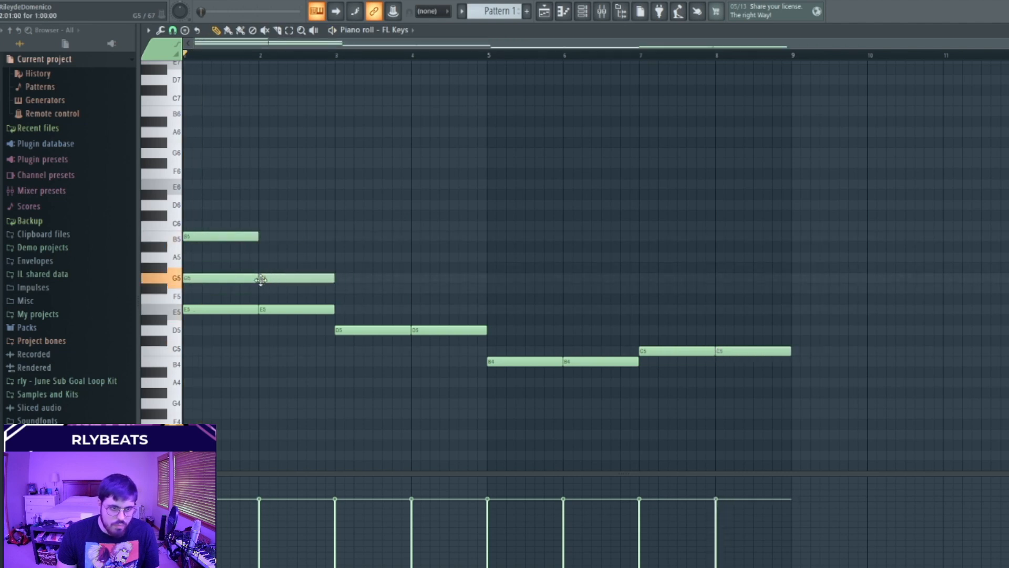
click(268, 236)
drag(266, 278, 267, 287)
key(space)
Step: Raise the G5 in bar 1 and the F#5 in bar 2 by one octave and listen to the chords
ctrl+shift+click(286, 290)
ctrl+shift+click(212, 275)
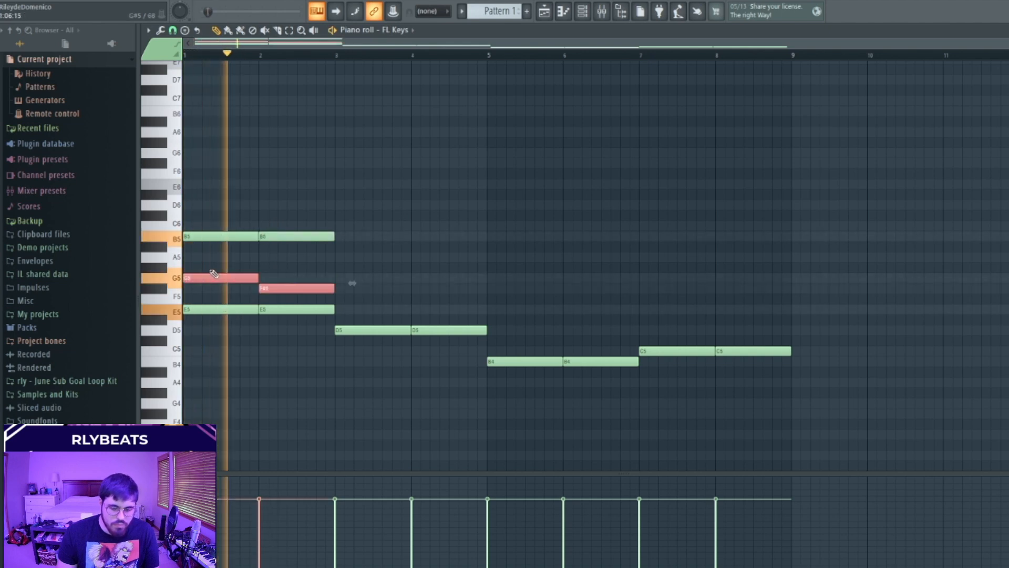
key(ctrl+Up)
key(space)
key(space)
ctrl+click(384, 199)
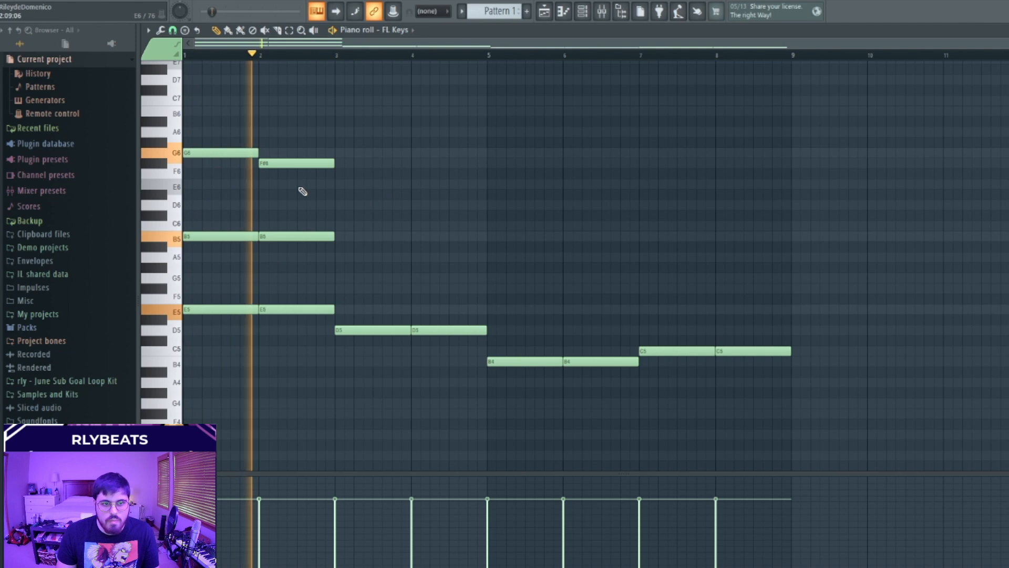
key(space)
key(space)
Step: In the bar 2 chord, raise the F#6 to G6 and add a one-bar D6 note, and play it
drag(297, 160, 299, 151)
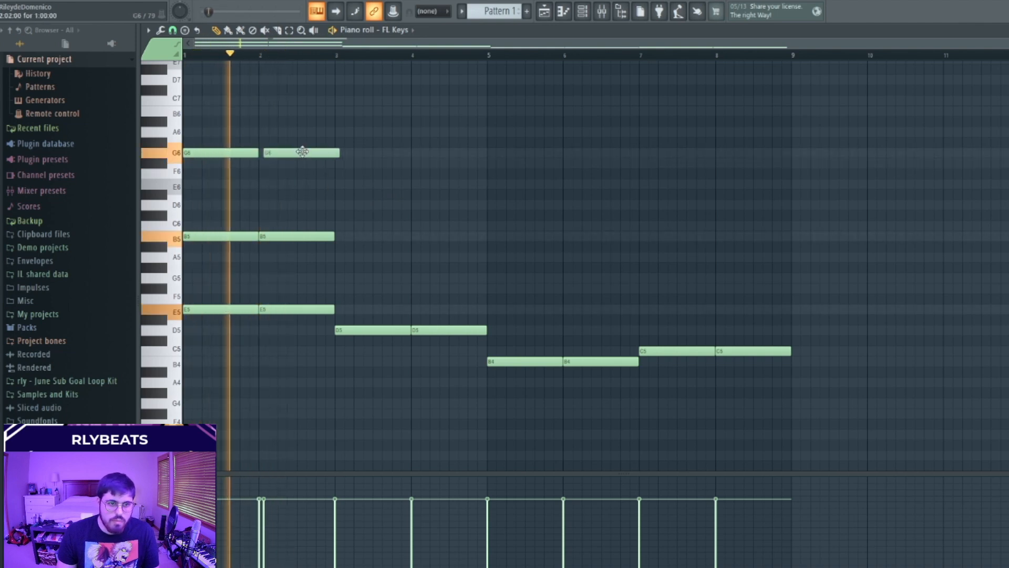
click(297, 204)
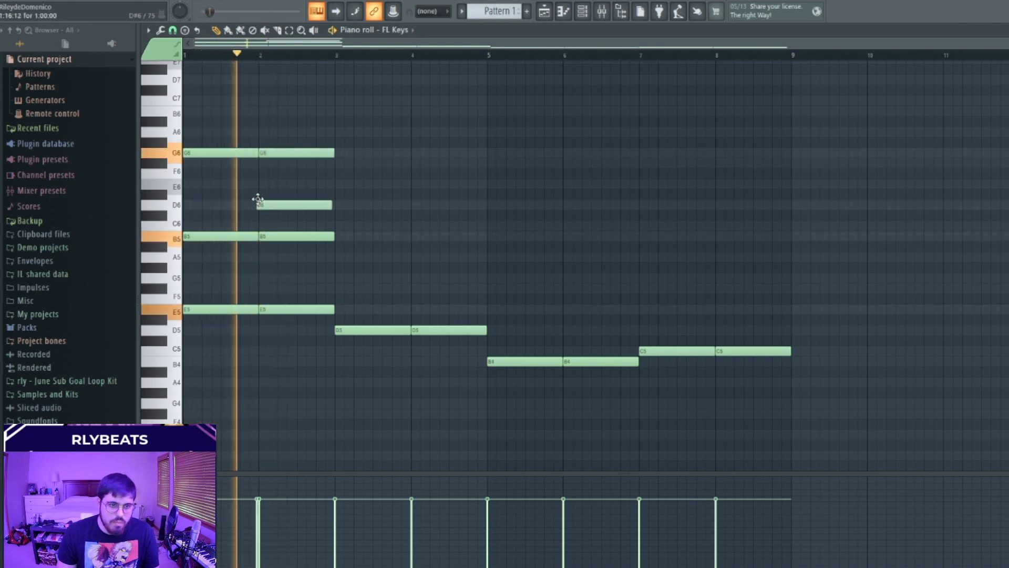
key(space)
drag(285, 182, 286, 206)
key(space)
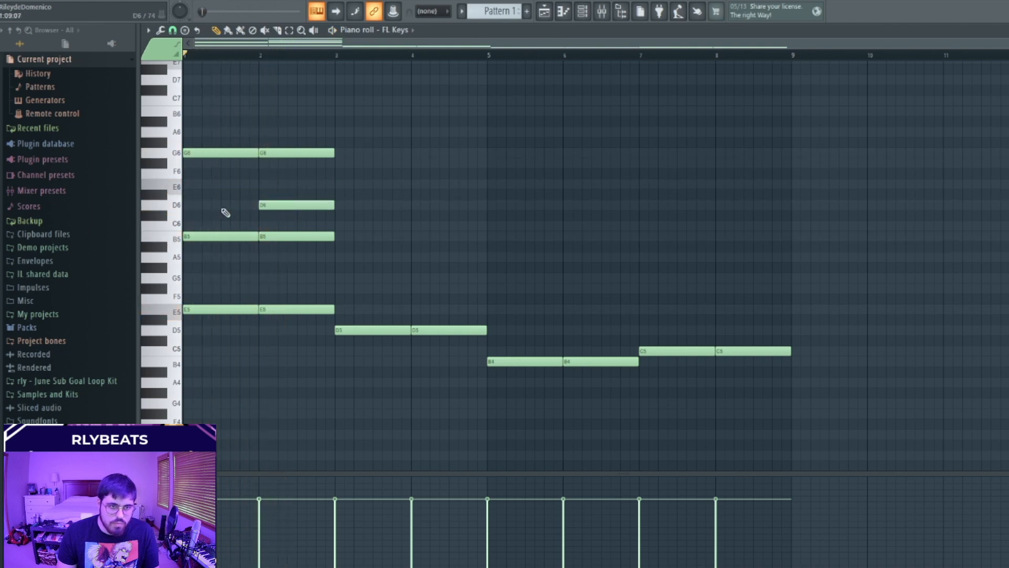
Step: Complete the bar 1 chord with D6, lower the whole FL Keys progression by one octave and play it
key(ctrl+a)
key(ctrl+Down)
key(space)
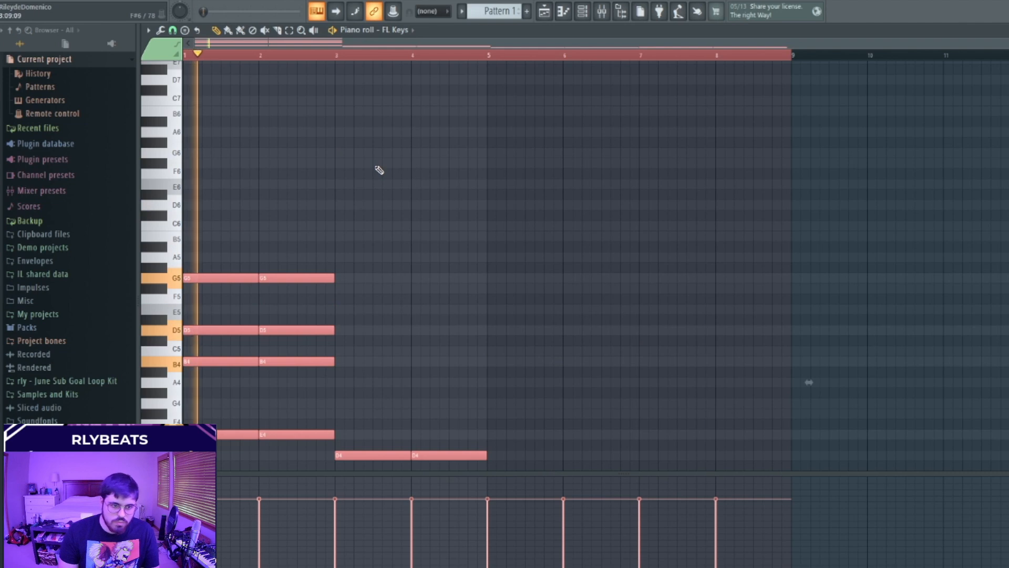
Step: Build a one-bar chord over the D4 root in bar 3 with A4, D5 and F#5, and play it
key(ctrl+d)
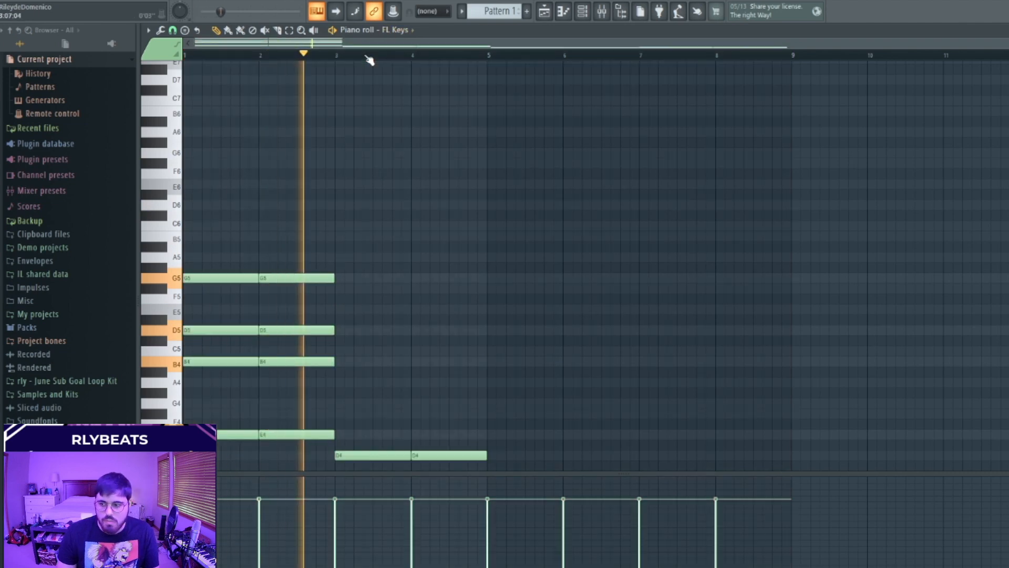
scroll(383, 176, down, 3)
click(341, 319)
click(339, 290)
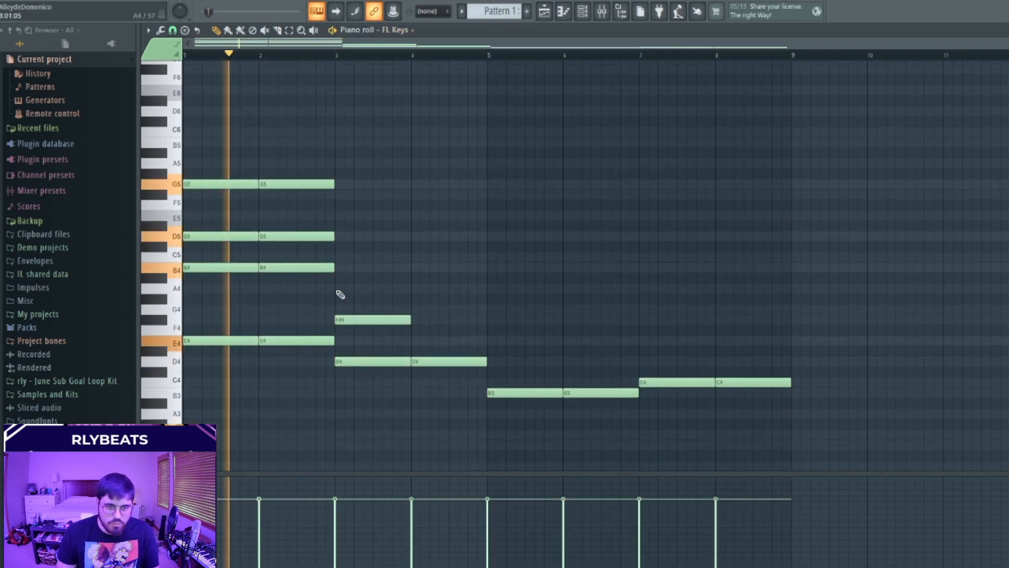
key(space)
click(367, 318)
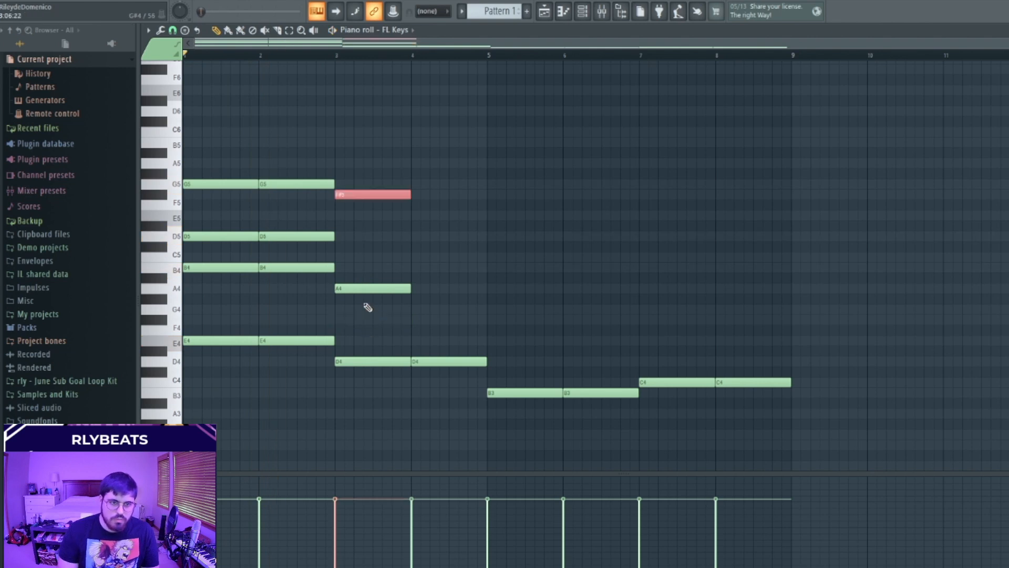
key(space)
key(ctrl+d)
click(339, 236)
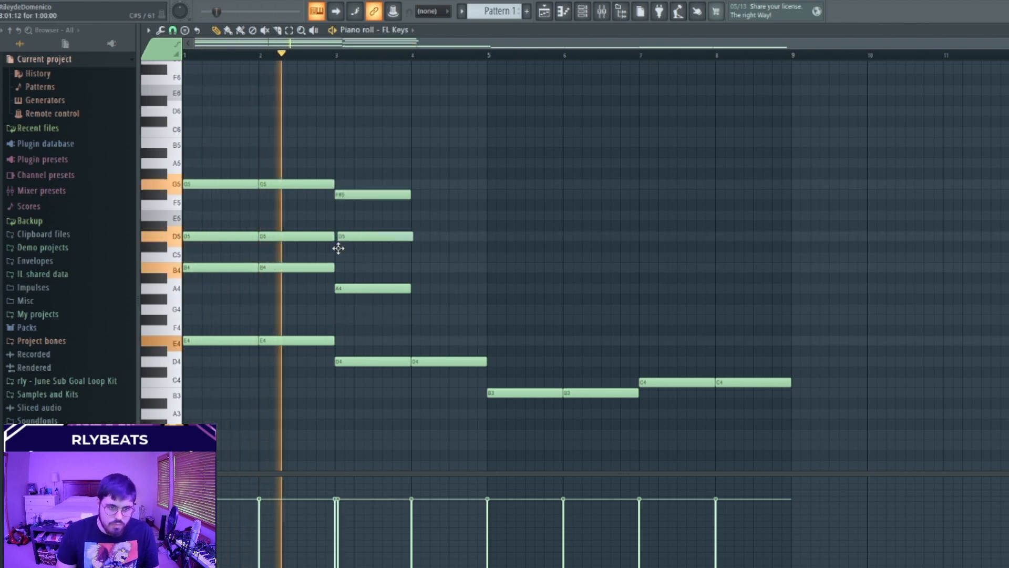
key(space)
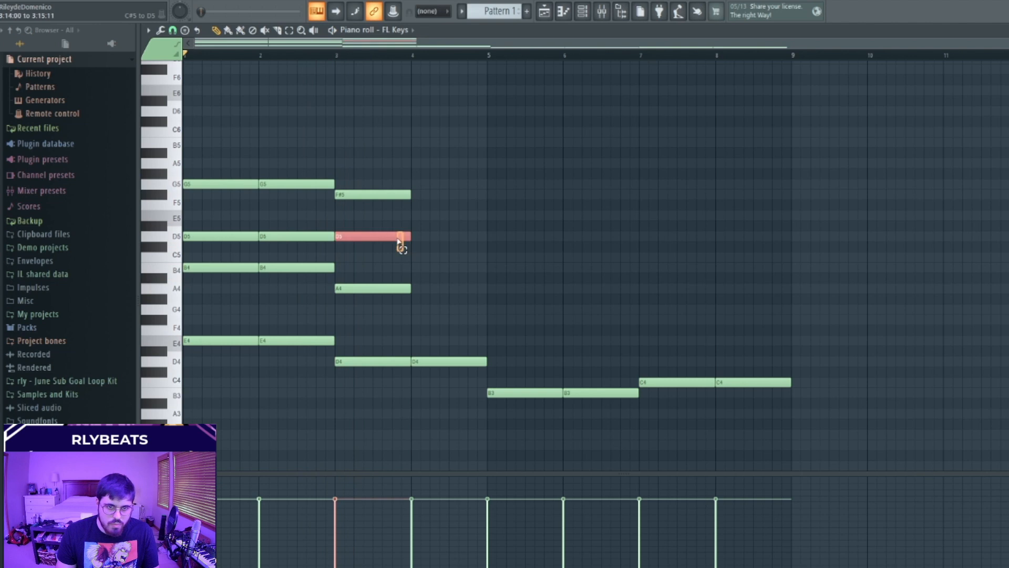
Step: Duplicate the upper chord notes of bar 3 (A4, D5 and F#5) into bar 4
drag(354, 145, 523, 294)
key(ctrl+b)
drag(544, 149, 198, 297)
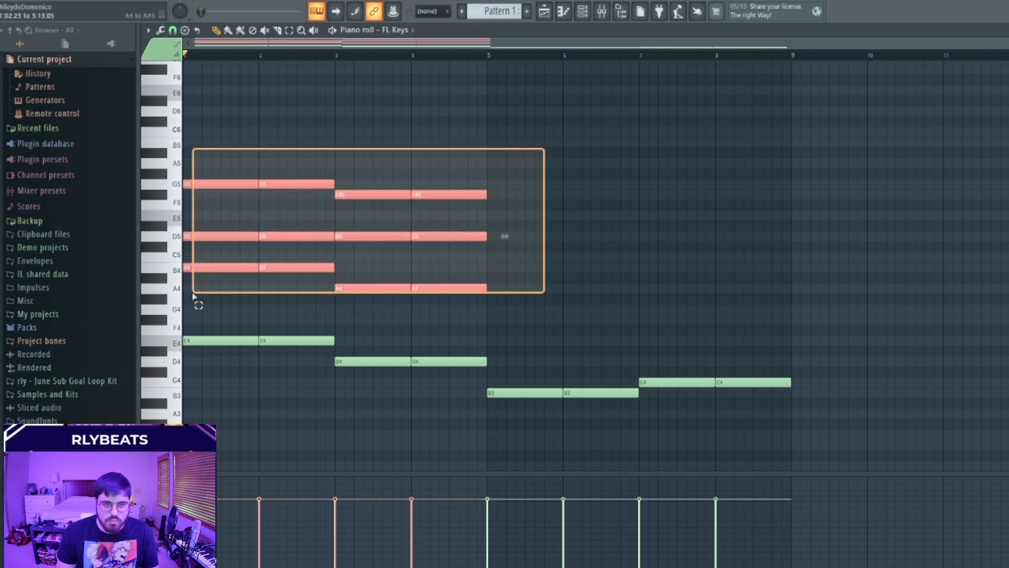
key(ctrl+b)
Step: Place A4, D5 and F#5 over the B3 root in bar 5, play it and duplicate those notes into bar 6
click(540, 305)
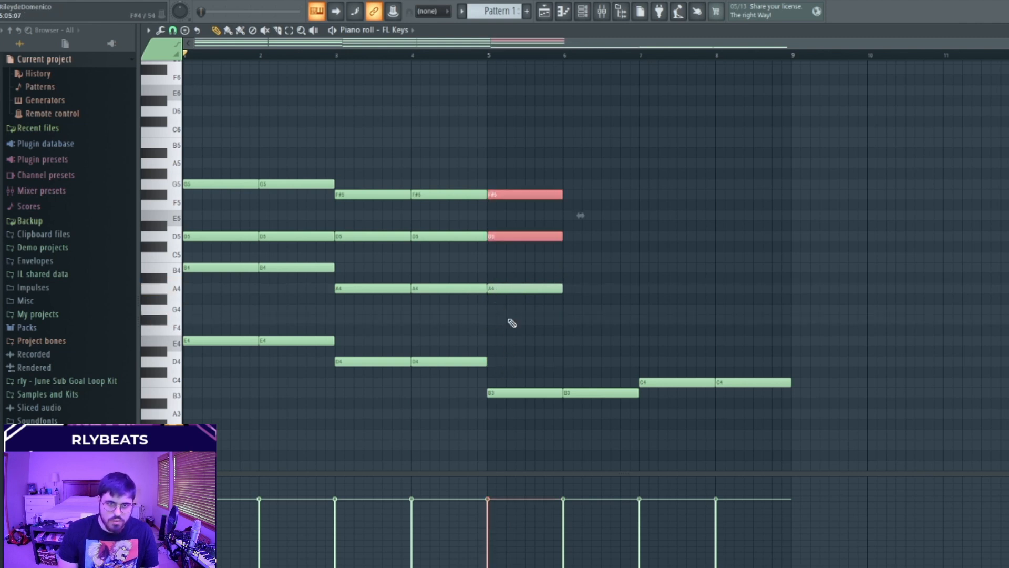
key(space)
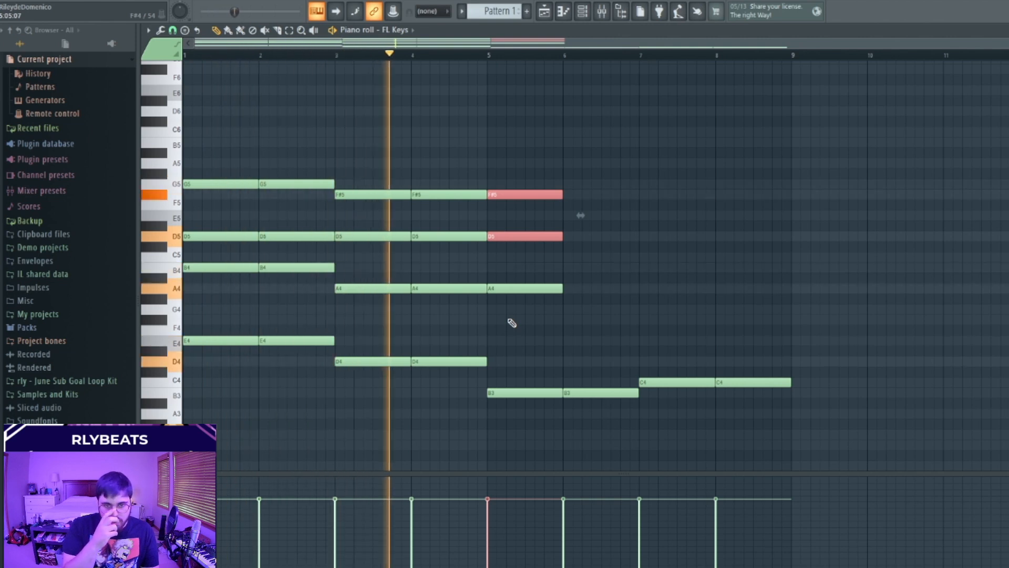
drag(505, 133, 558, 297)
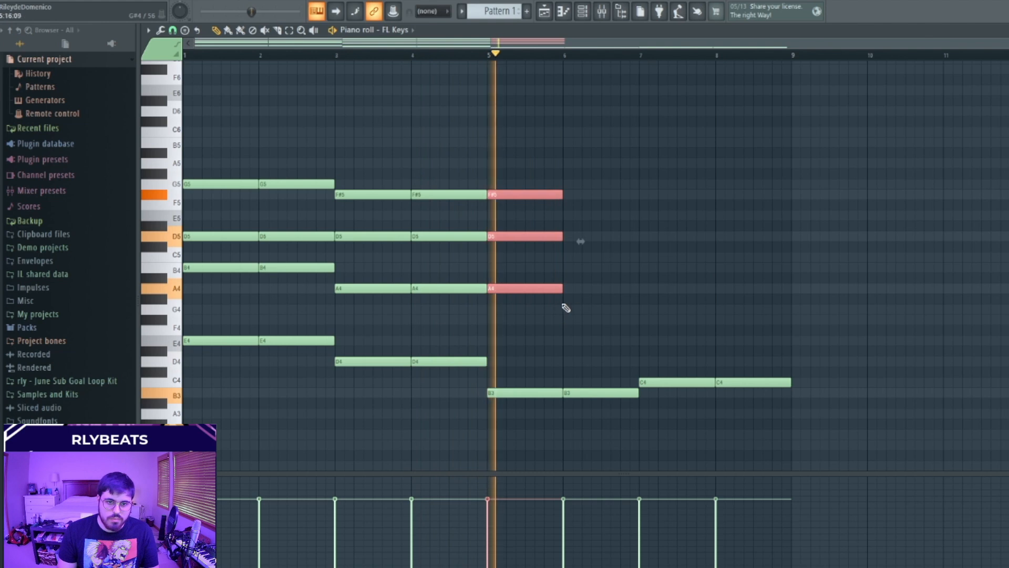
key(ctrl+b)
ctrl+click(604, 322)
Step: Build a chord with B4, E5 and G5 over the C4 root in bar 7 and repeat it in bar 8
click(643, 344)
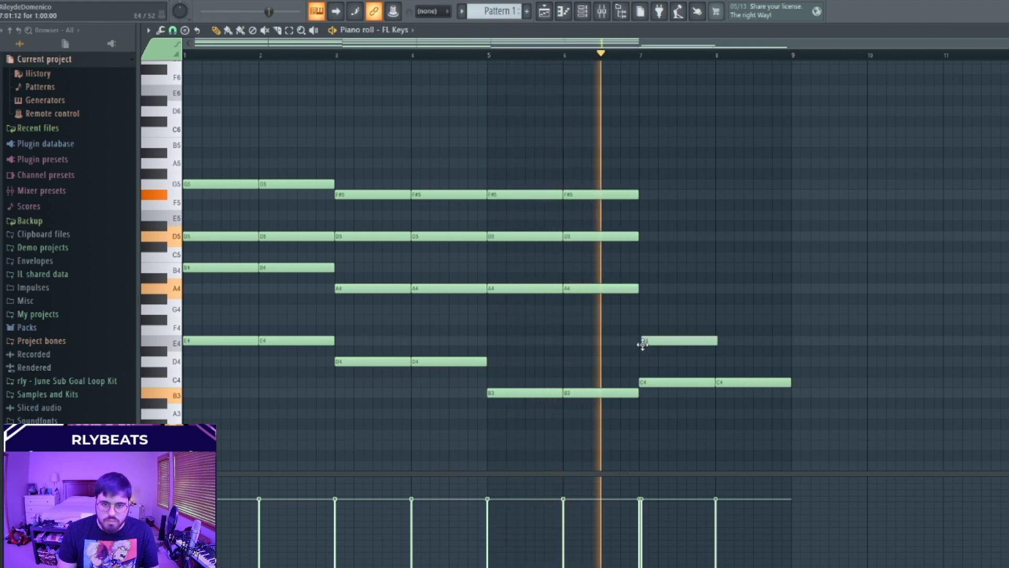
click(642, 309)
click(642, 278)
key(space)
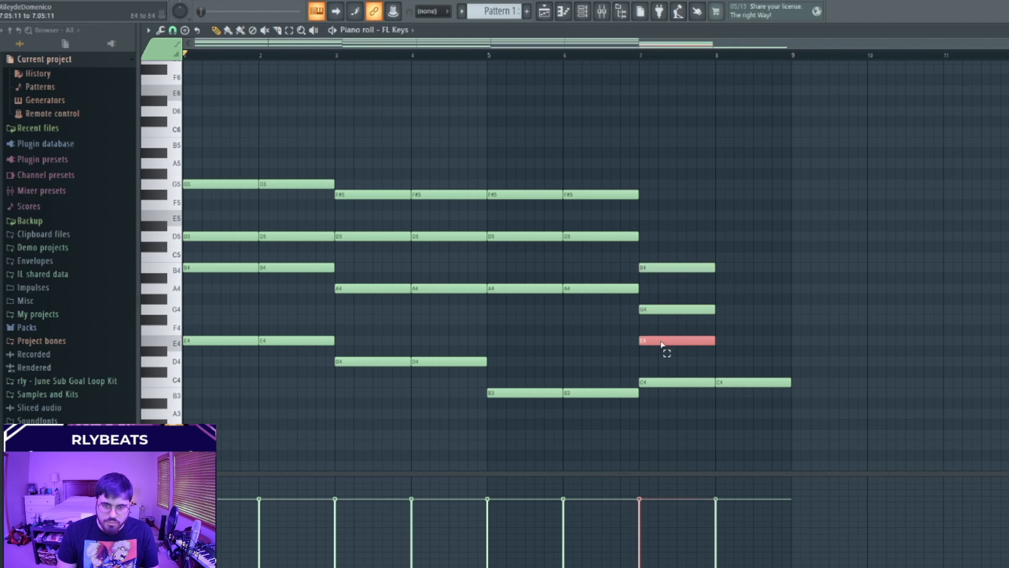
key(space)
drag(659, 111, 707, 309)
key(ctrl+b)
ctrl+click(630, 251)
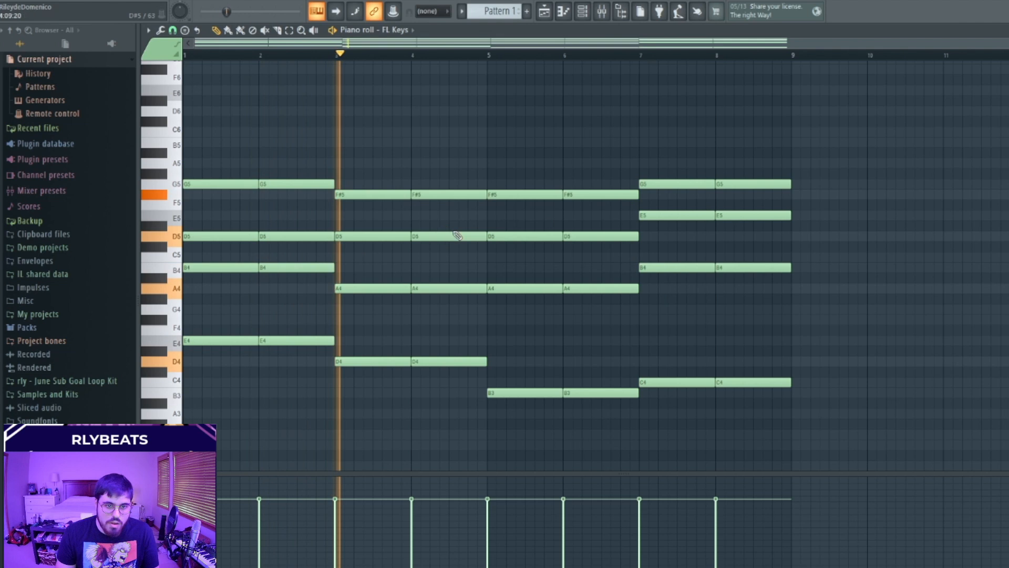
Step: Raise the top note to A5 in bar 5 and to G5 in bar 6, and listen to the progression from bar 5
drag(506, 197, 506, 165)
mouse_move(568, 196)
mouse_down()
mouse_move(570, 174)
mouse_move(566, 195)
mouse_move(572, 182)
mouse_up()
key(space)
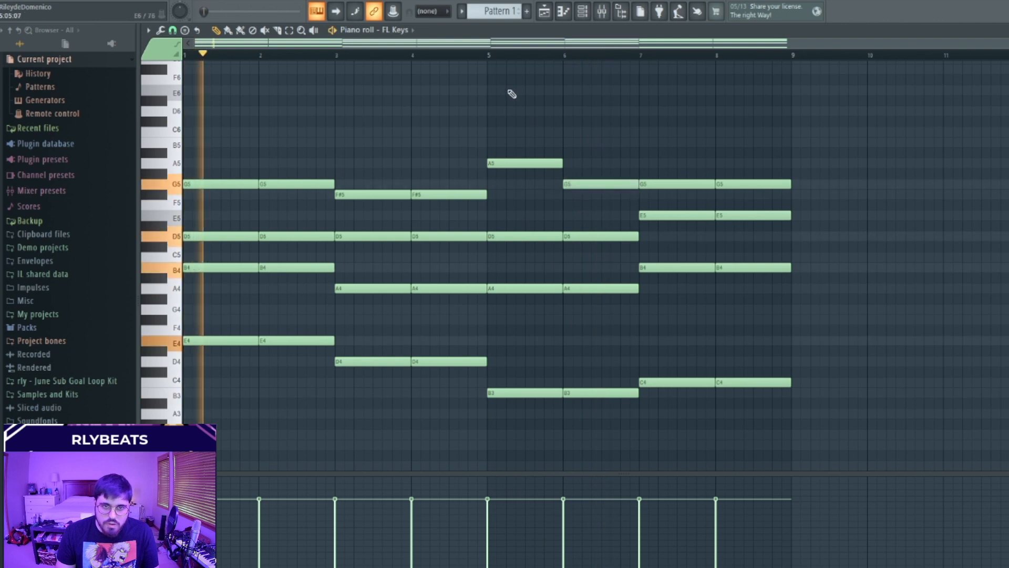
click(489, 55)
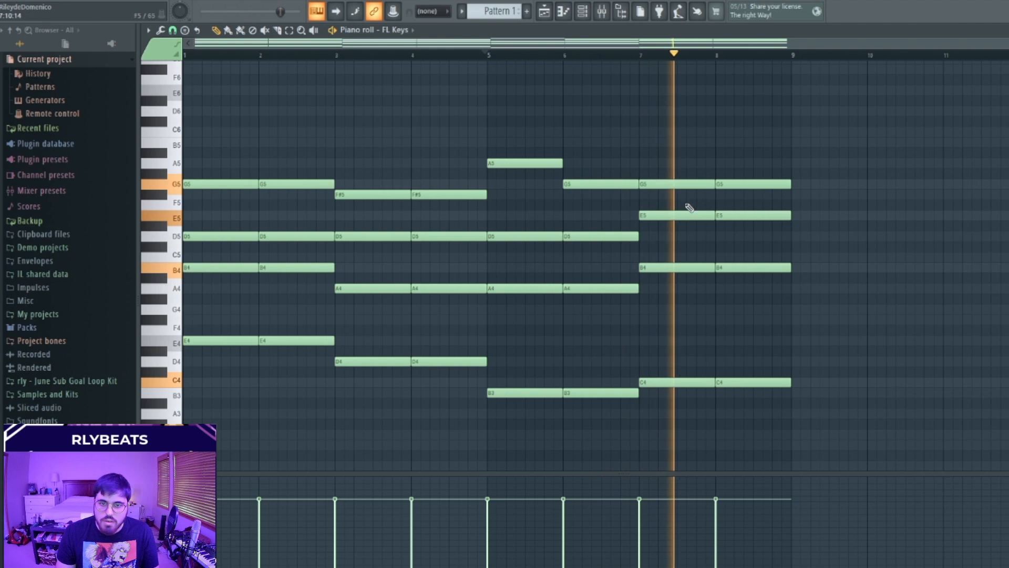
key(space)
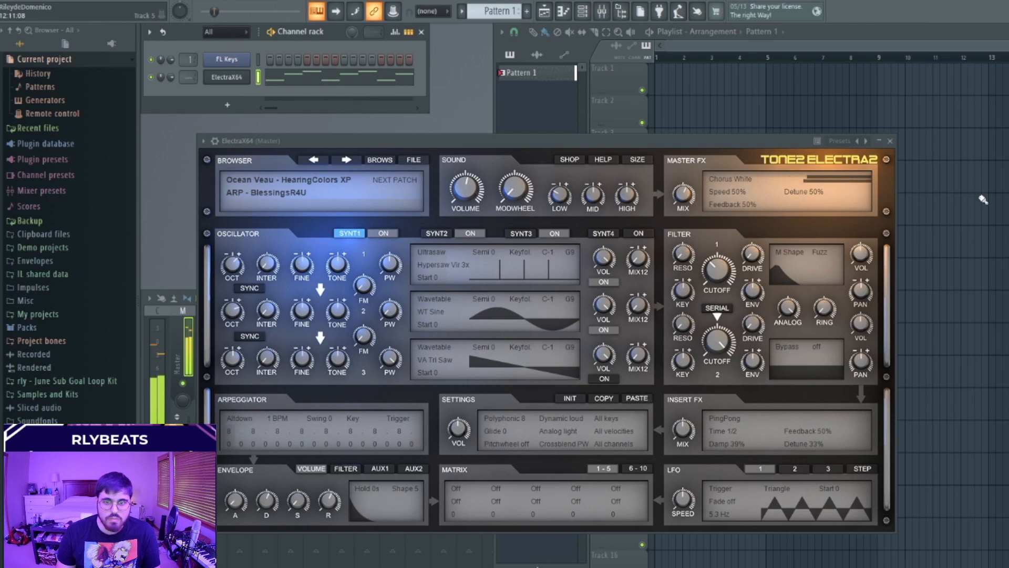
Step: Close the ElectraX instrument window and the Gross Beat effect window of mixer Insert 1
click(890, 142)
click(214, 350)
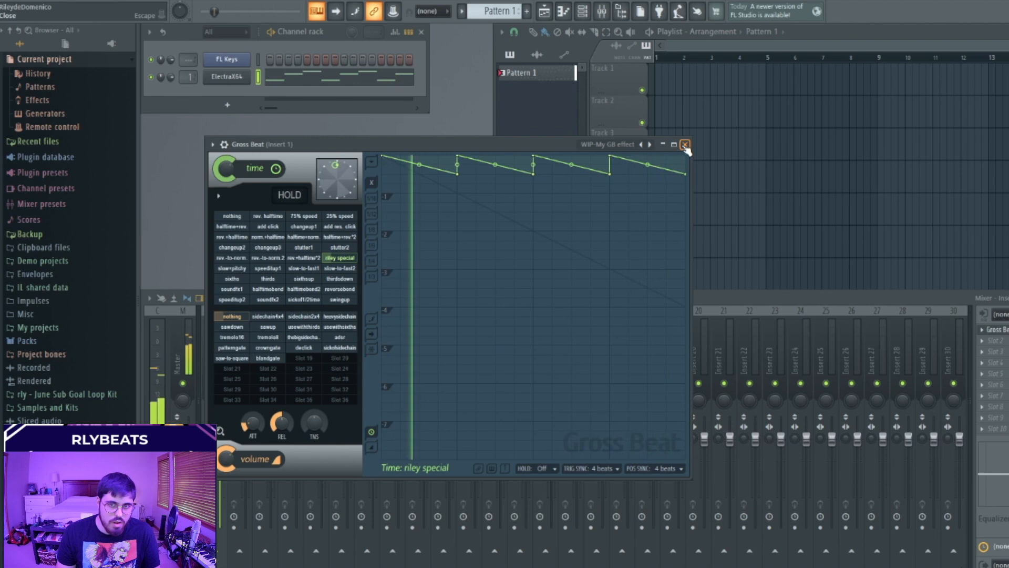
click(685, 145)
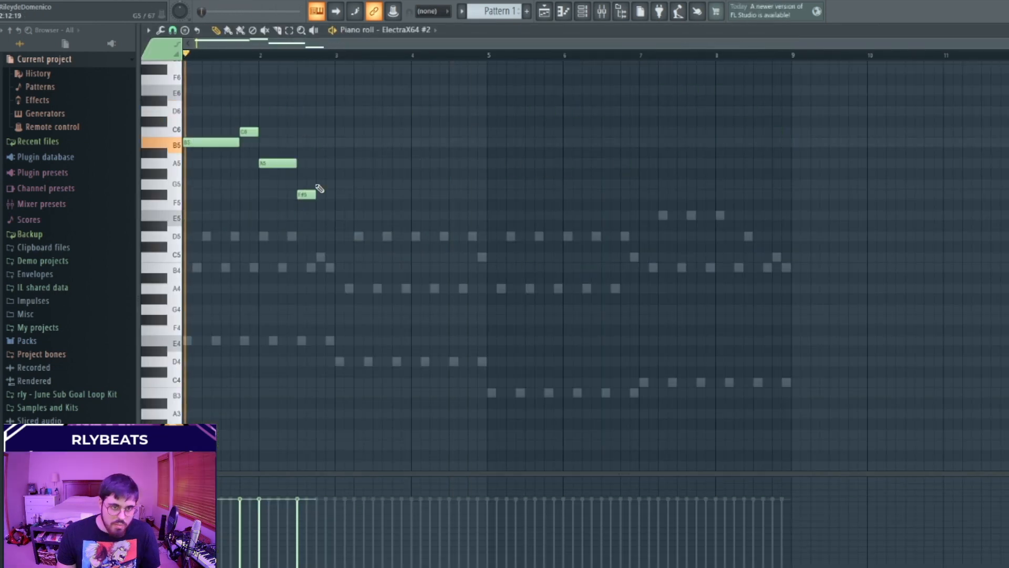
Step: Add a half-bar D6 note at the start of bar 4 in the ElectraX64 #2 melody and play it
ctrl+click(389, 231)
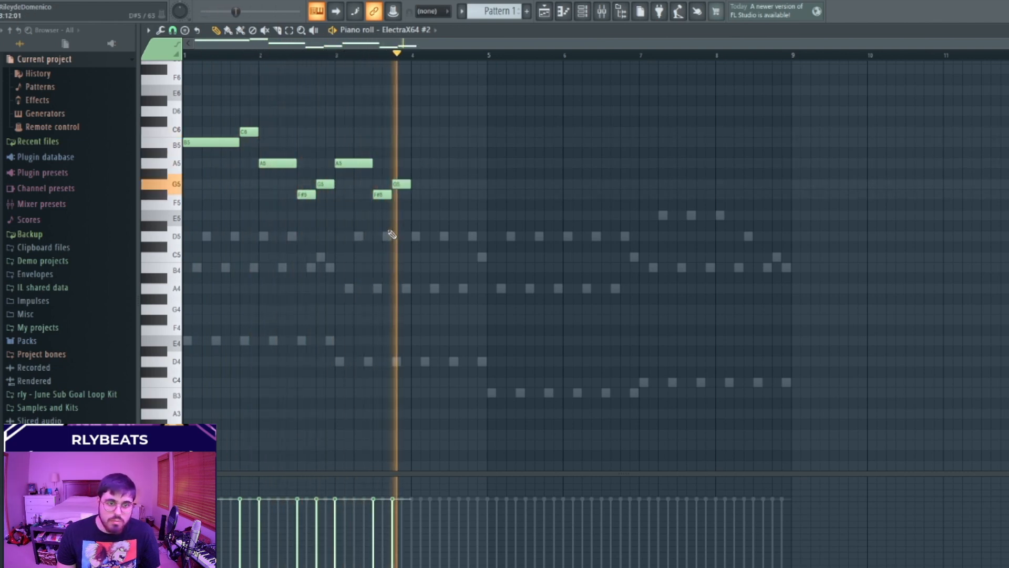
click(414, 163)
drag(419, 159, 419, 107)
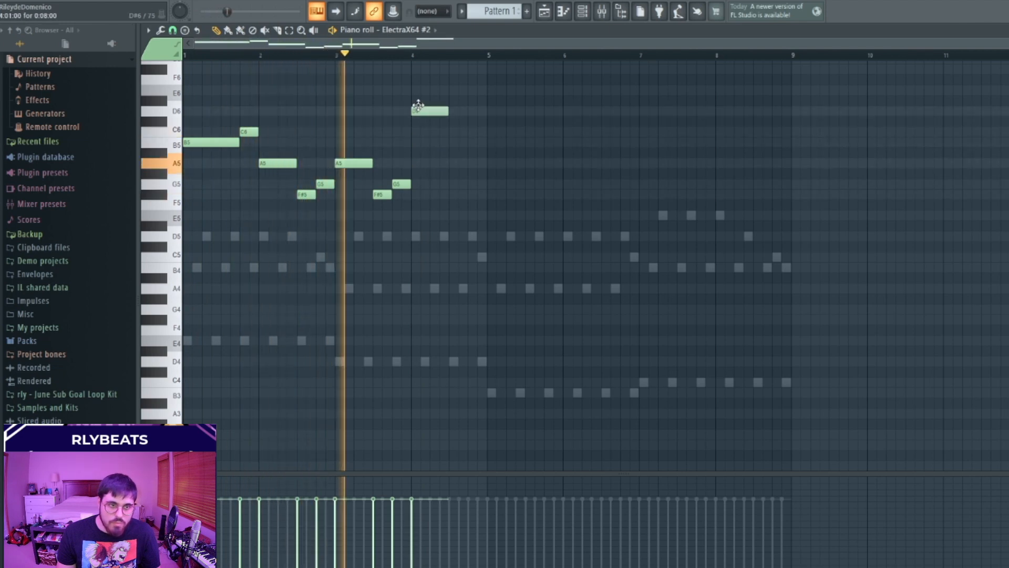
key(space)
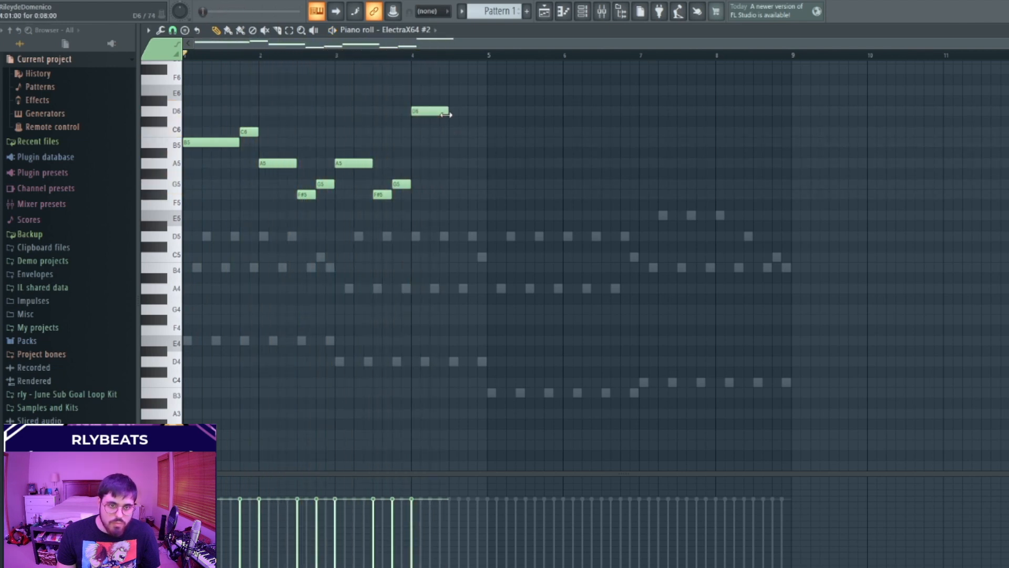
Step: Raise the whole ElectraX64 #2 melody by one octave and listen to it
key(ctrl+a)
key(ctrl+Up)
key(space)
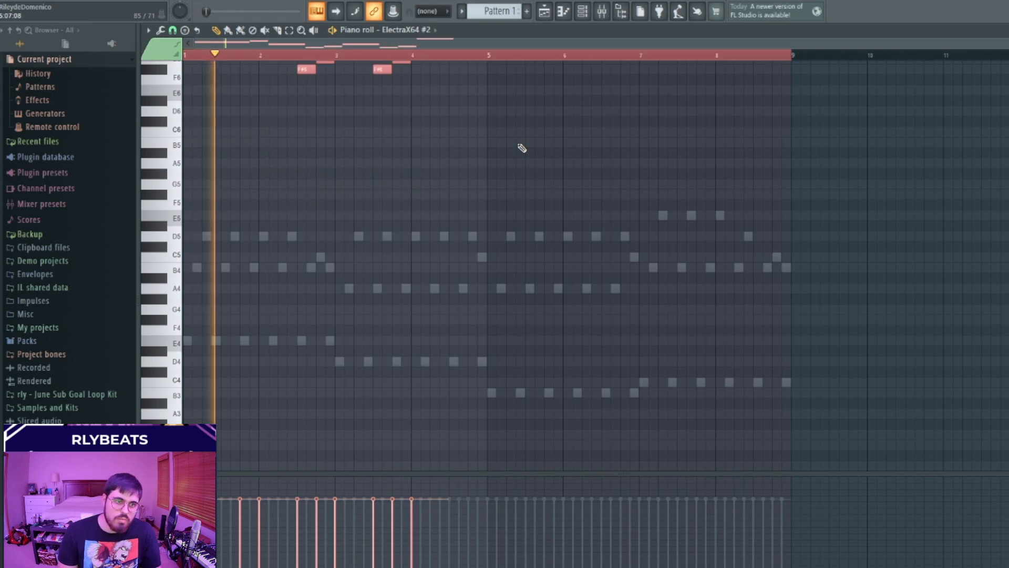
ctrl+click(495, 58)
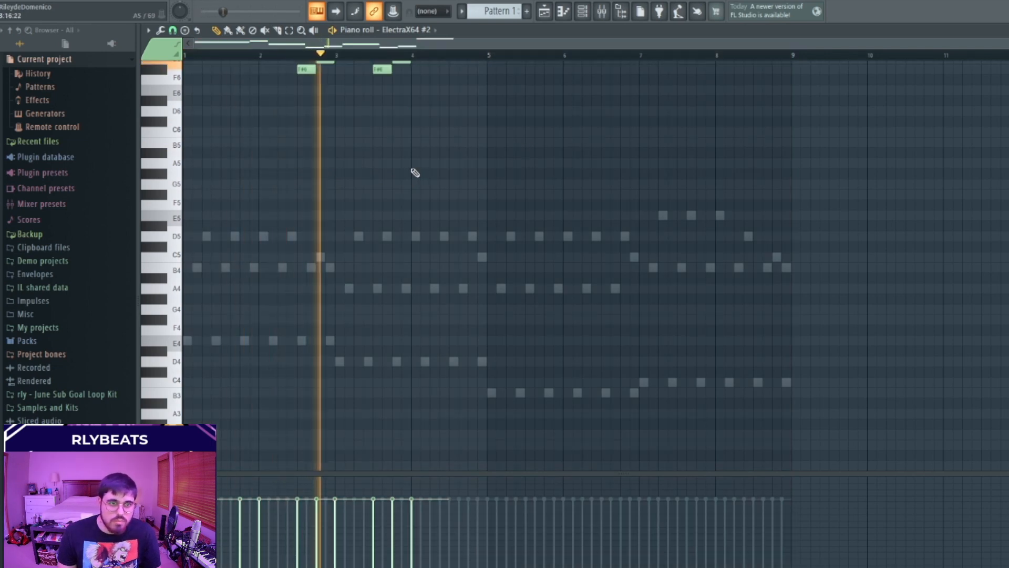
scroll(410, 170, up, 2)
key(space)
key(space)
Step: Raise the F#6 notes in bars 2 and 3 of the melody to B6
drag(299, 133, 300, 79)
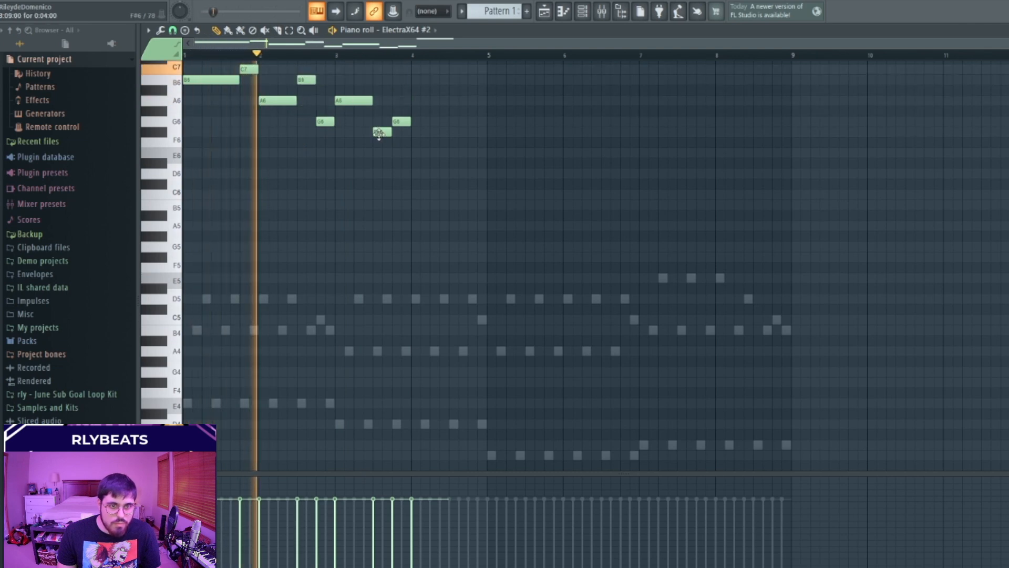
scroll(415, 89, up, 1)
click(416, 79)
drag(381, 164, 378, 111)
scroll(386, 108, up, 2)
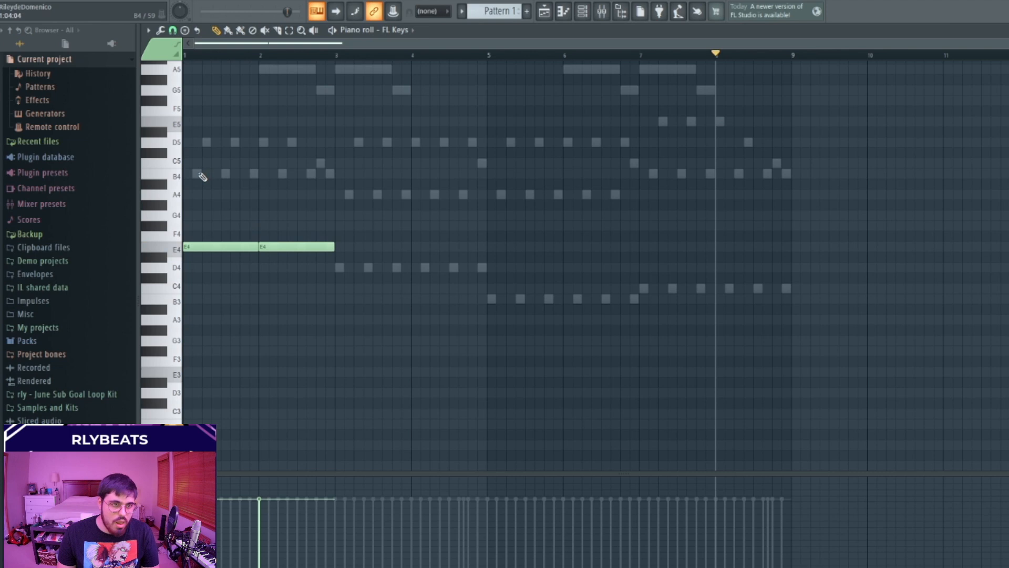
Step: Add G4 and B4 over the FL Keys E4 root in bar 1 and repeat the whole chord in bar 2
key(space)
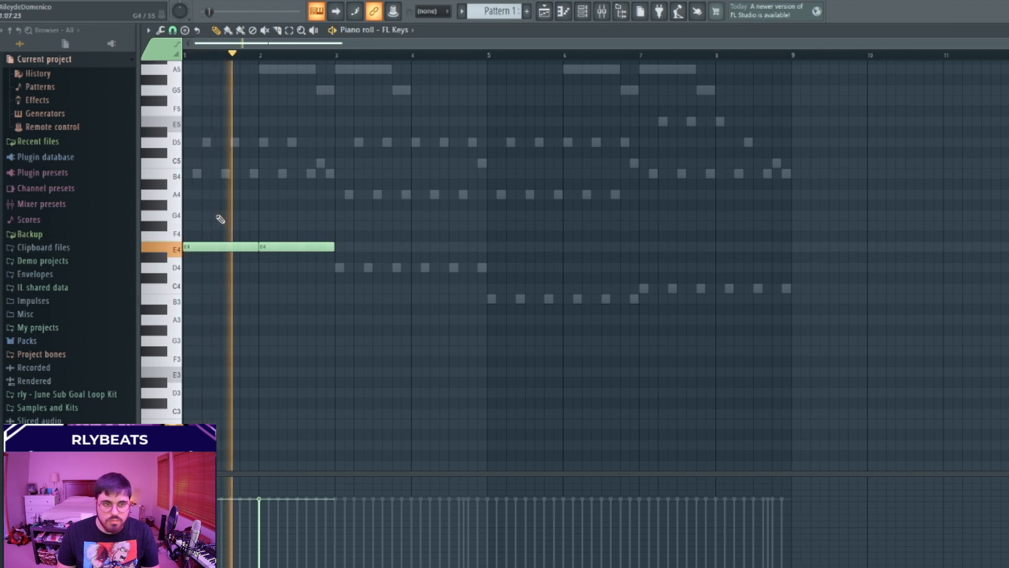
key(space)
drag(220, 219, 124, 222)
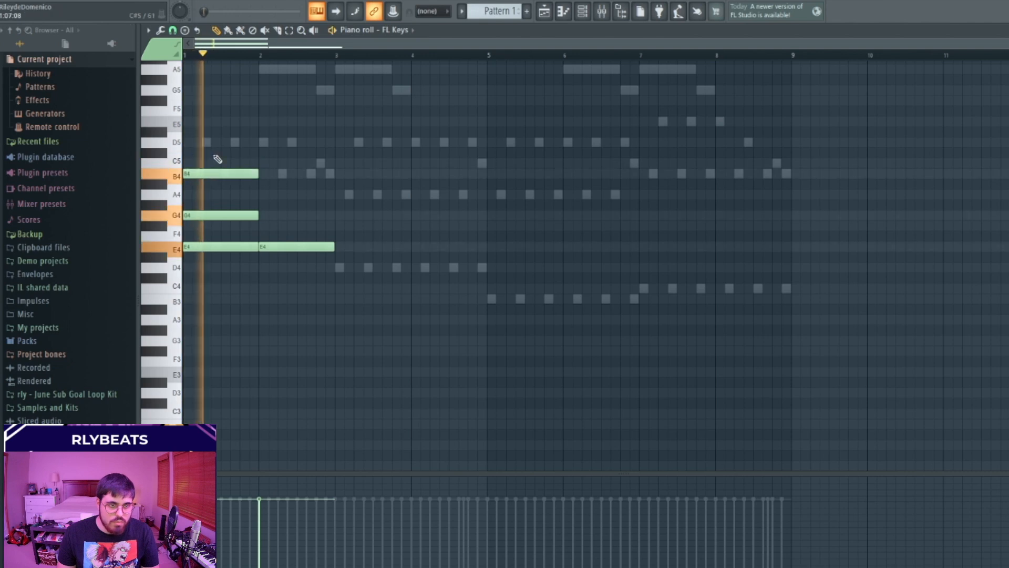
right_click(274, 248)
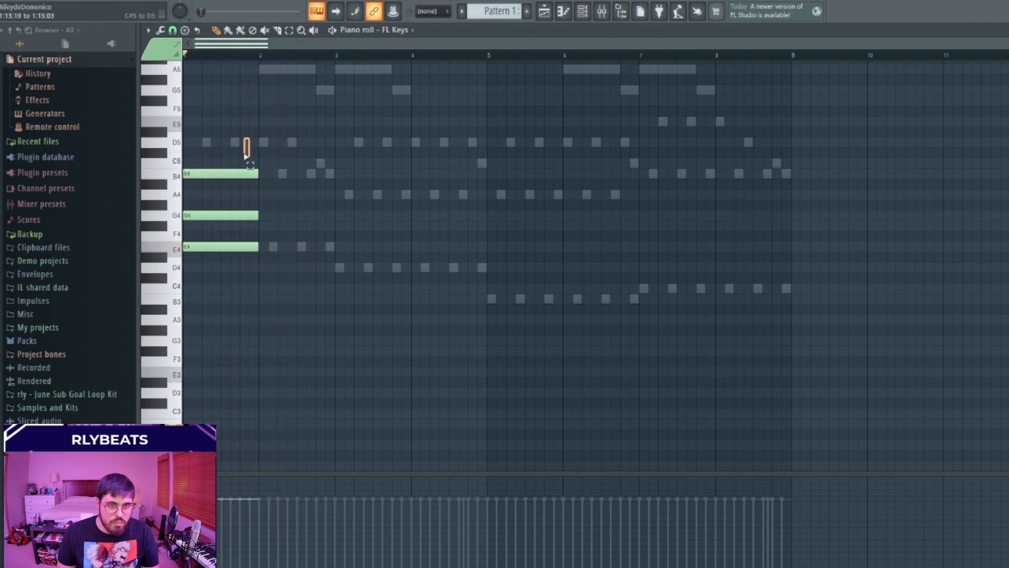
key(ctrl+b)
key(ctrl+d)
key(space)
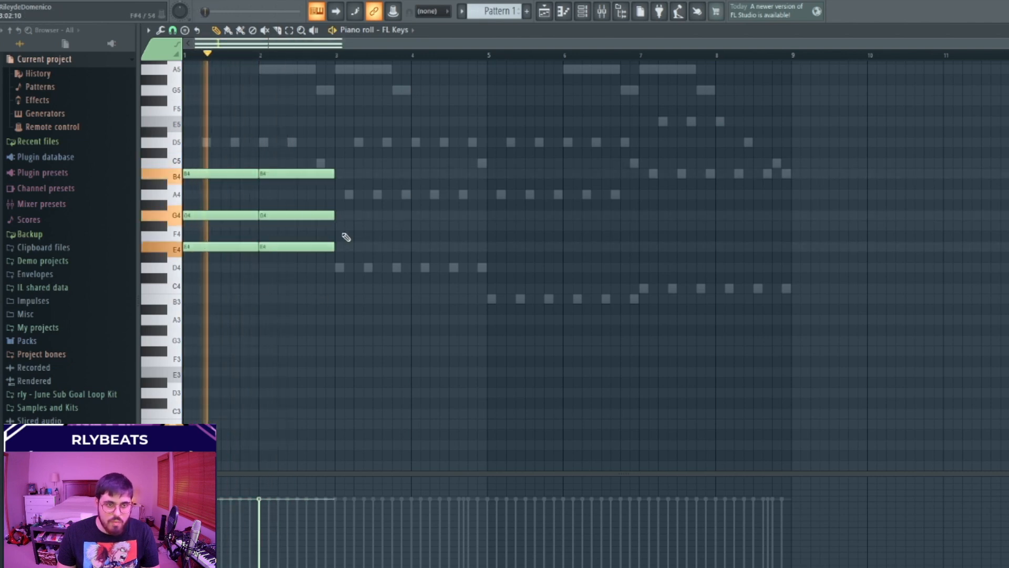
Step: Add one-bar D4 root notes in bars 3 and 4 of the FL Keys part
click(340, 267)
click(415, 268)
key(space)
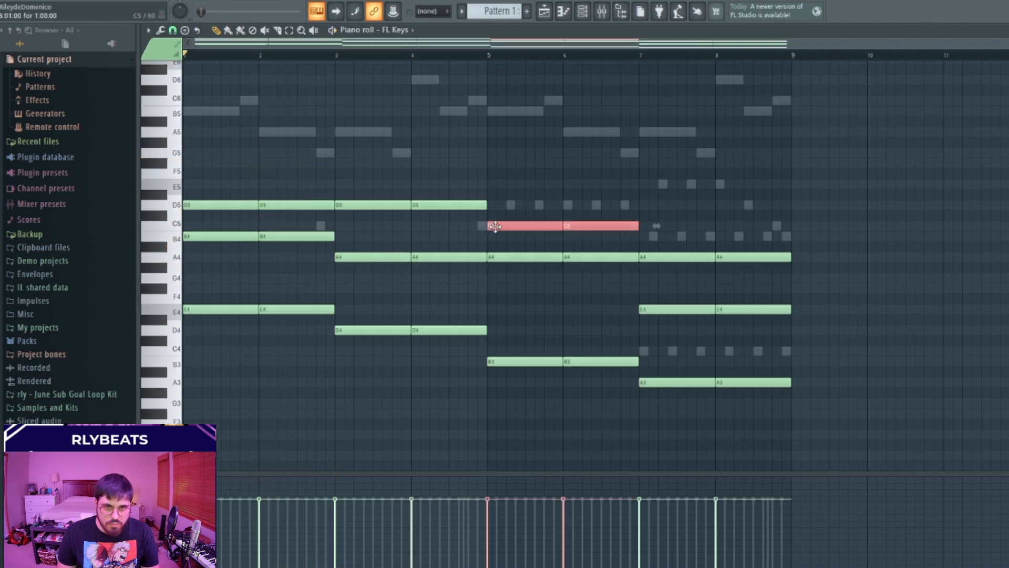
Step: Raise the C5 notes in bars 5 and 6 to D5 while the chords play
key(space)
key(shift+Up)
key(shift+Up)
Step: Change the chords in bars 7 and 8 to a C4 root with B4 and E5 above it
drag(645, 306, 778, 322)
drag(658, 396, 667, 349)
drag(650, 324, 818, 255)
drag(655, 307, 652, 229)
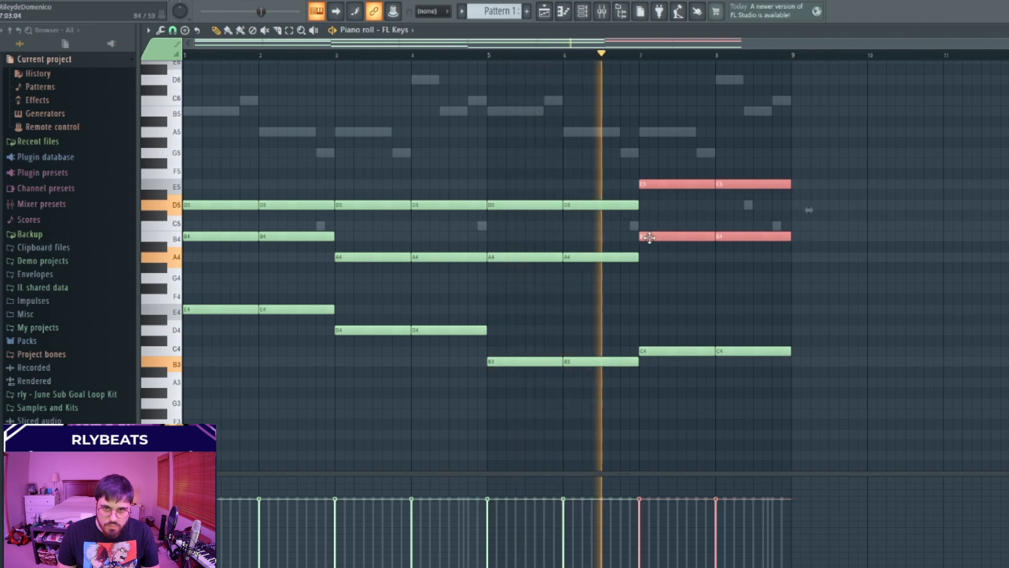
click(707, 280)
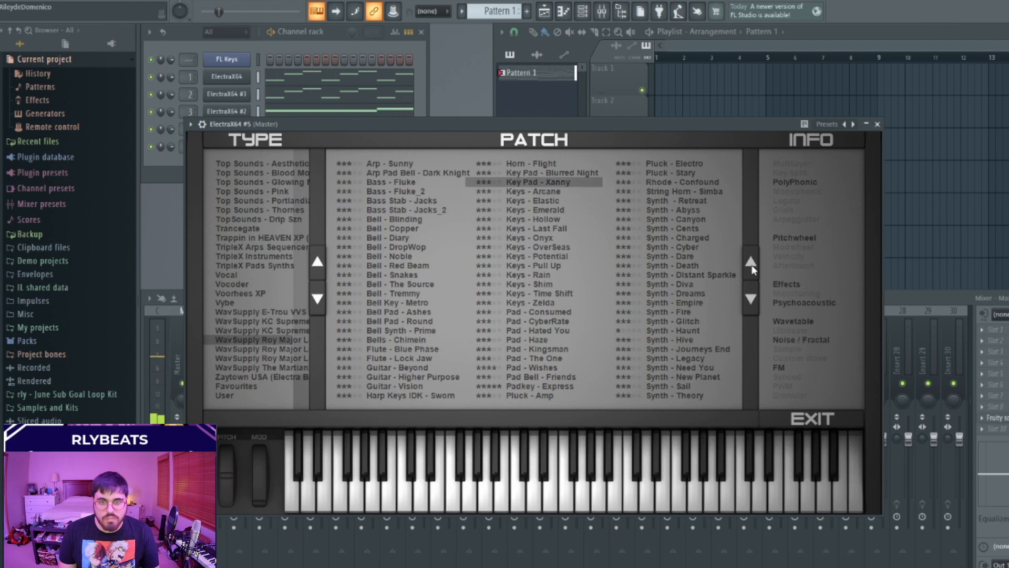
Step: Close the ElectraX64 #5 patch browser and select all notes in that channel's piano roll
click(877, 124)
click(344, 154)
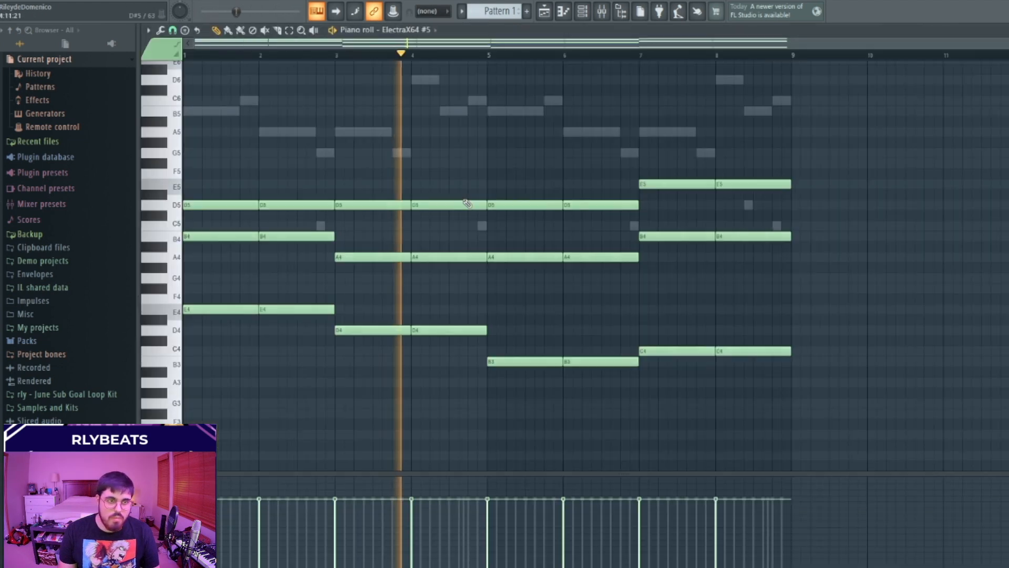
key(ctrl+a)
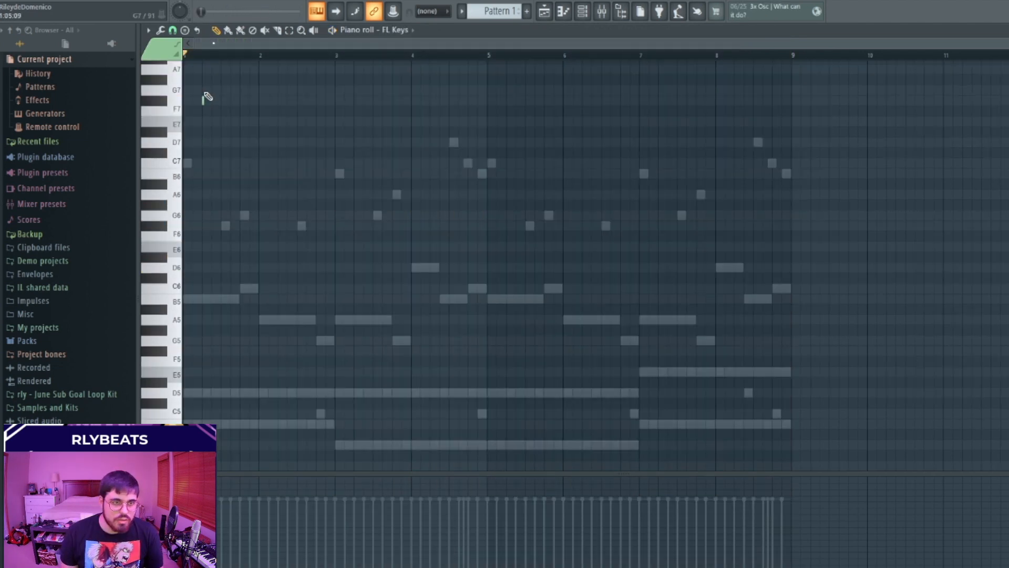
Step: Add a short G7 note in bar 1 and a short C8 note at the start of bar 2 in FL Keys
key(space)
drag(207, 90, 213, 91)
key(space)
key(space)
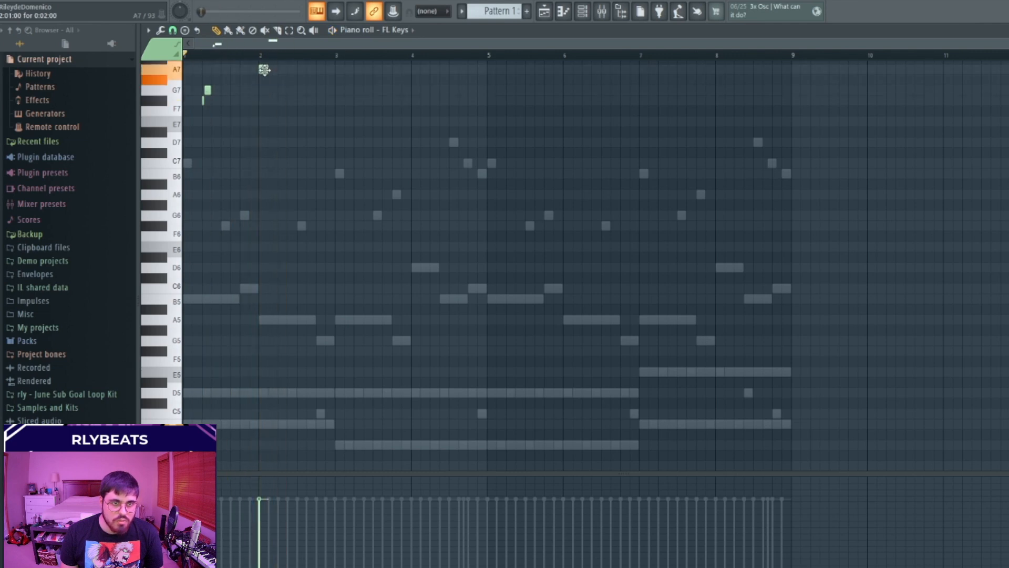
scroll(264, 67, up, 3)
drag(265, 133, 261, 100)
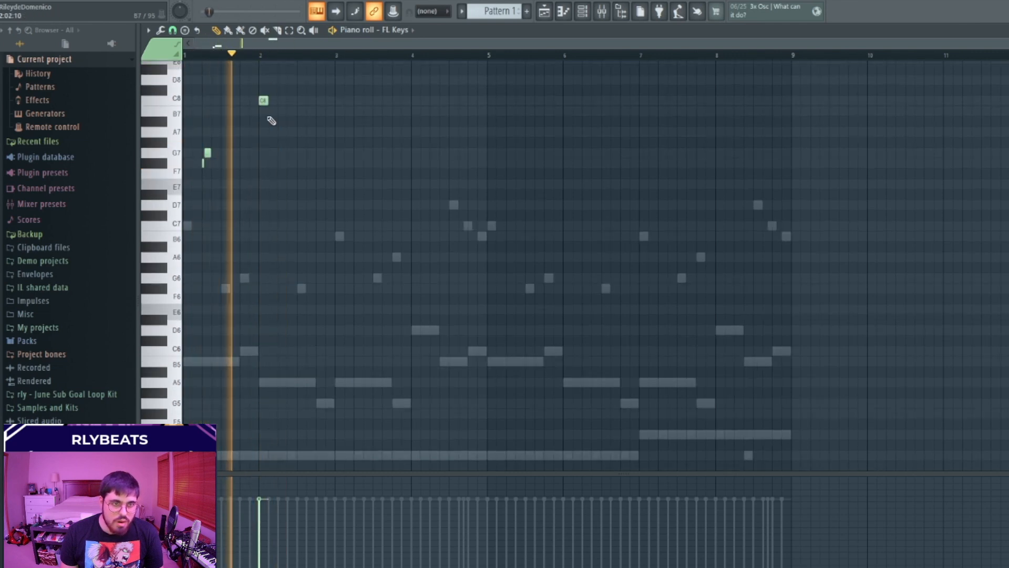
Step: Add short B7 and G7 notes in bar 2, an A7 note in bar 3 and a C8 note at the start of bar 4
click(279, 131)
drag(280, 122, 281, 110)
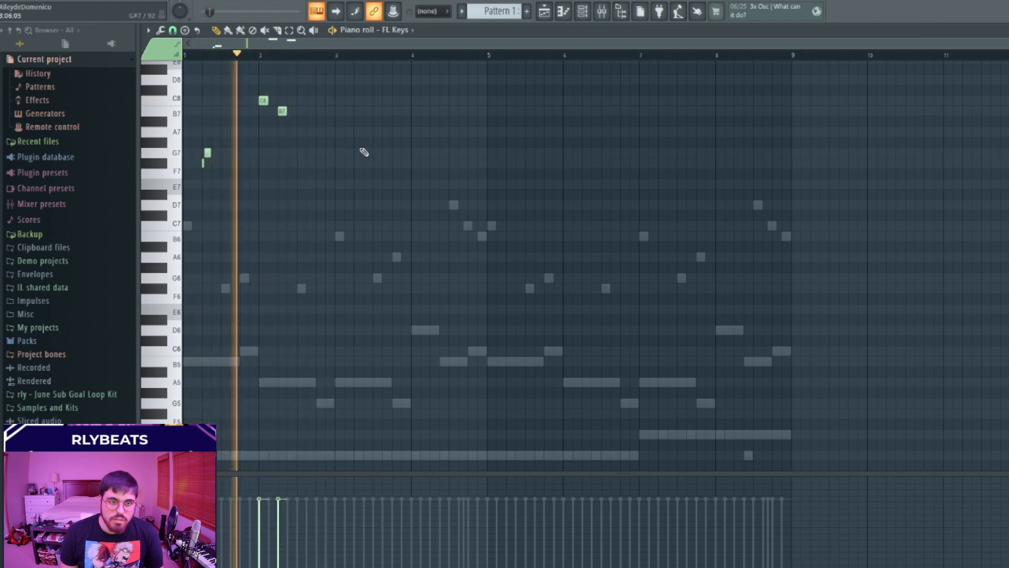
click(356, 152)
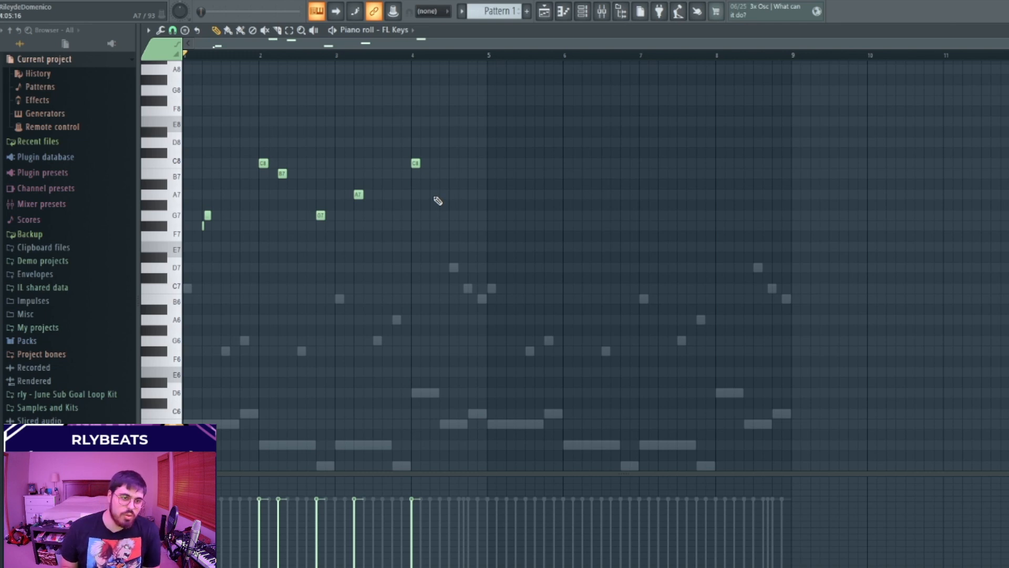
Step: Compare the FL Keys notes in bars 1 to 4 with the ghost notes of the other channels, highlighting the low and high groups
scroll(484, 178, down, 5)
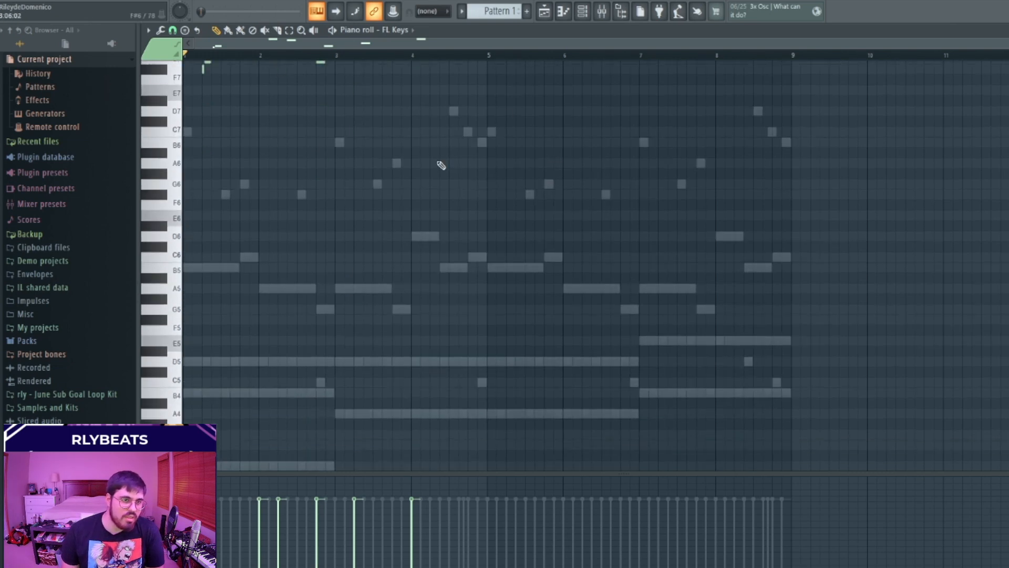
scroll(255, 186, up, 5)
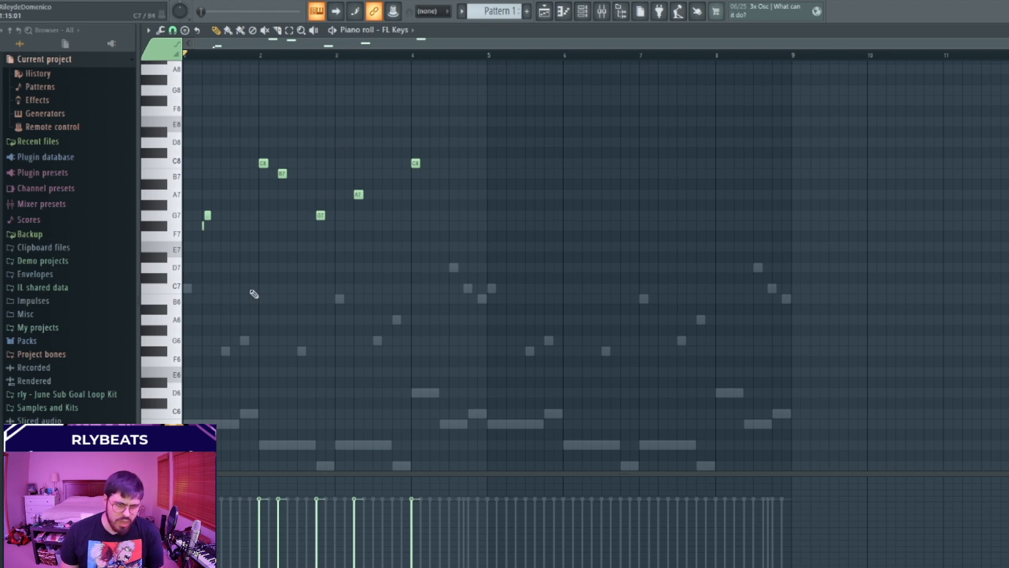
scroll(254, 294, down, 3)
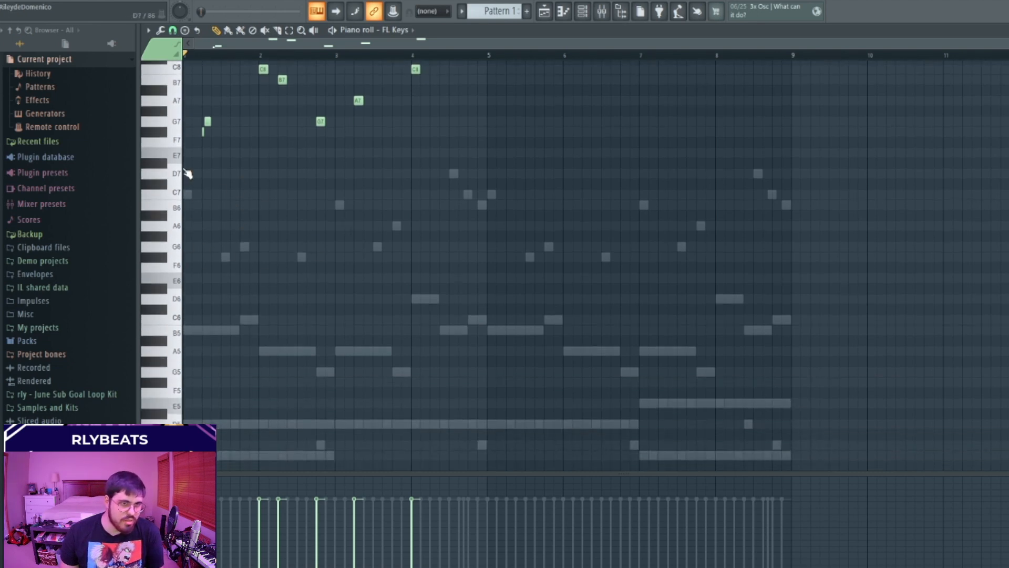
scroll(208, 182, up, 2)
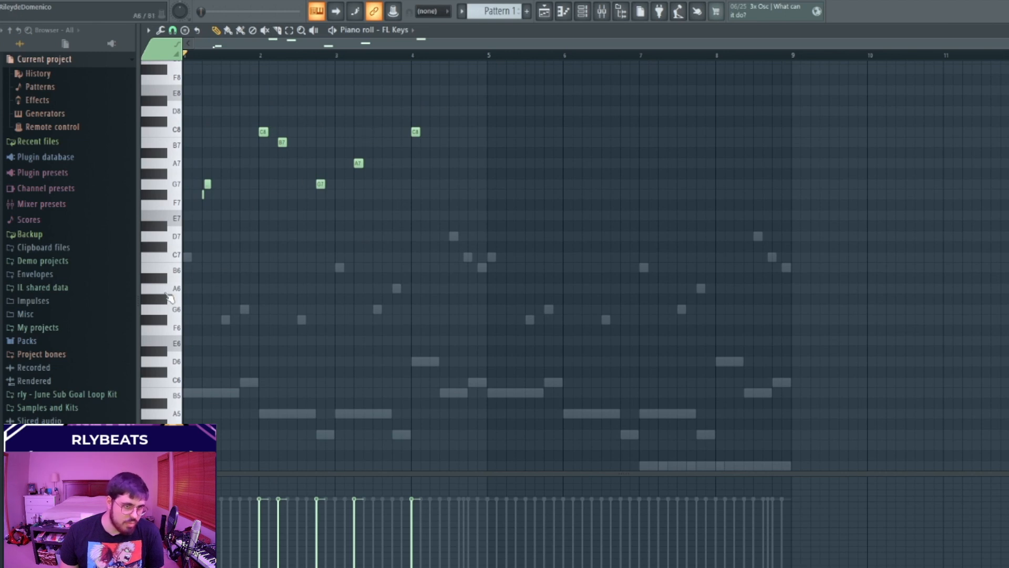
drag(226, 149, 193, 355)
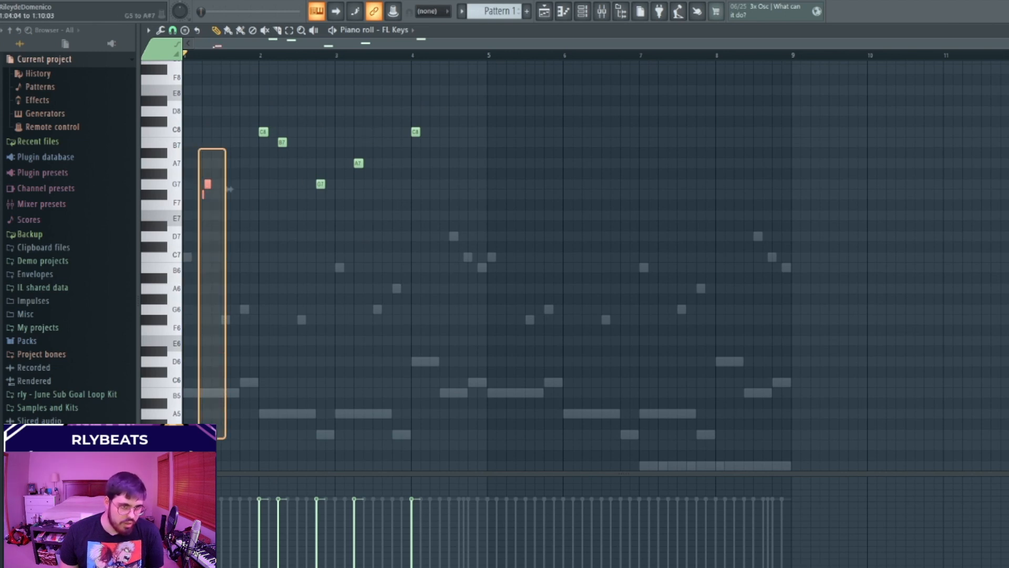
drag(229, 188, 229, 189)
drag(261, 111, 506, 167)
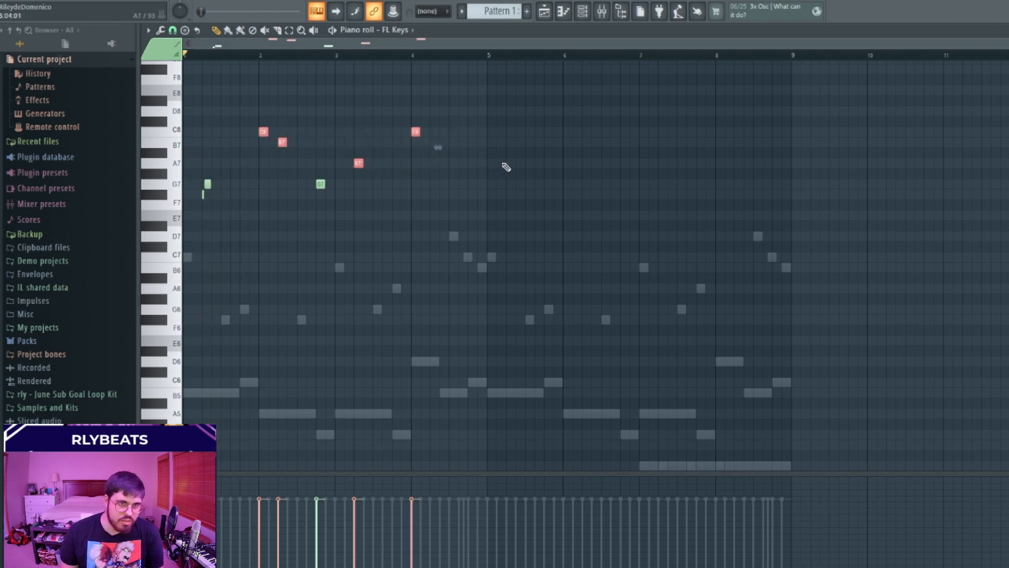
click(388, 185)
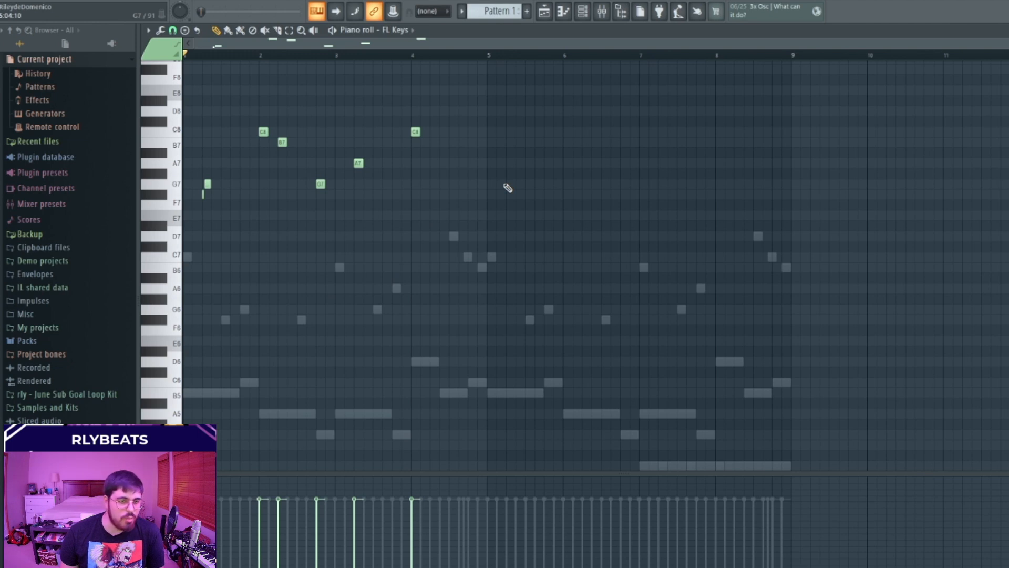
Step: Add short B7 and A7 notes in bar 4, repeat the four-bar phrase in bars 5 to 8 and play it back
click(434, 142)
key(space)
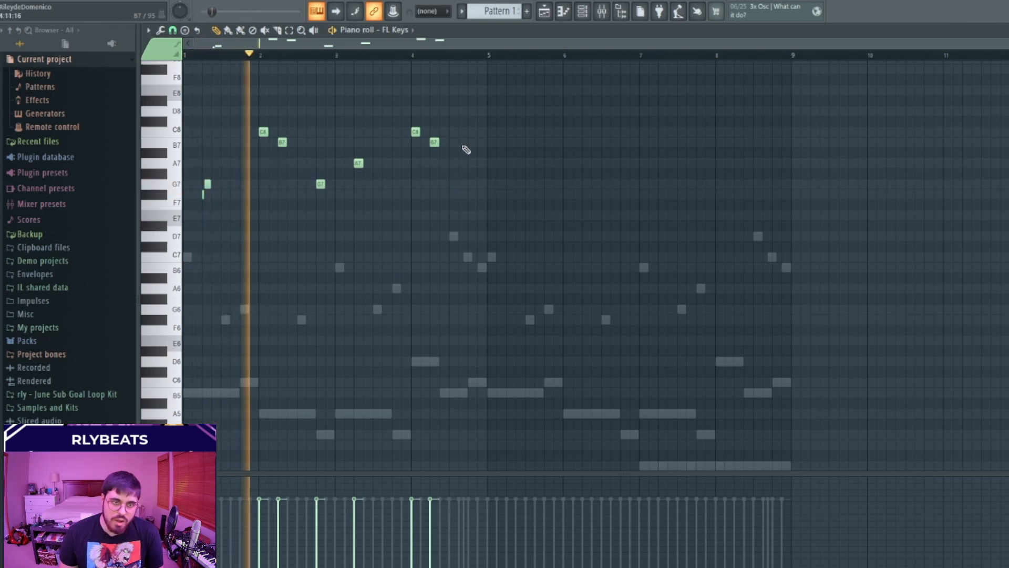
click(471, 164)
drag(471, 163, 472, 184)
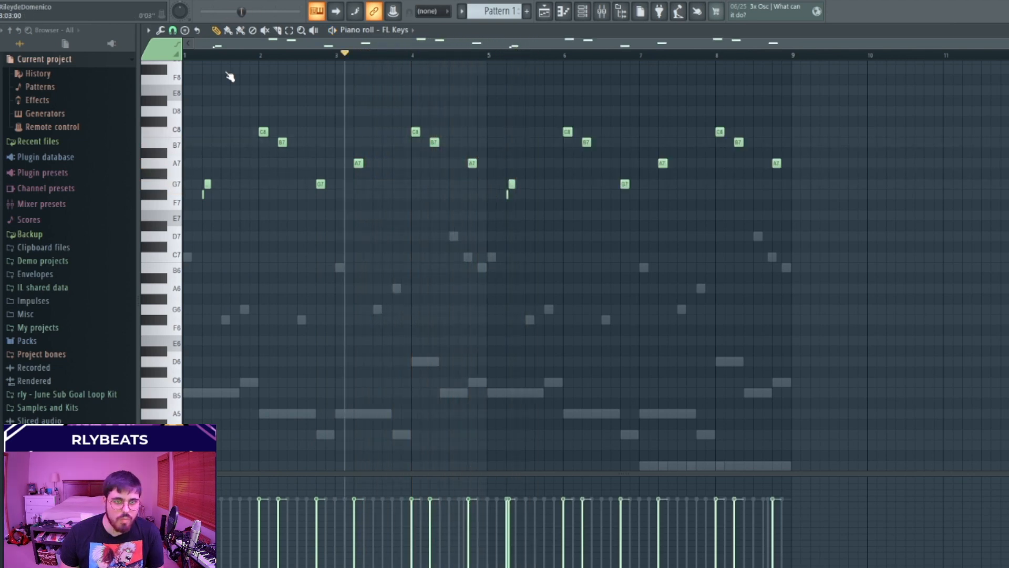
key(space)
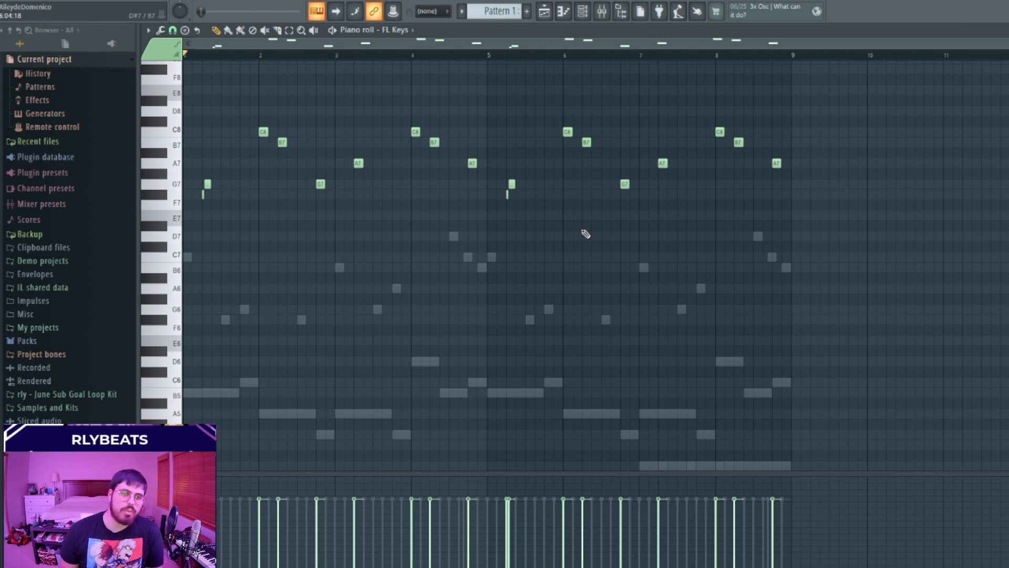
Step: Examine how the finished counter-melody's rhythm and register sit against the chords, melody and arpeggio ghost notes across the eight bars
scroll(450, 198, down, 3)
scroll(354, 197, down, 6)
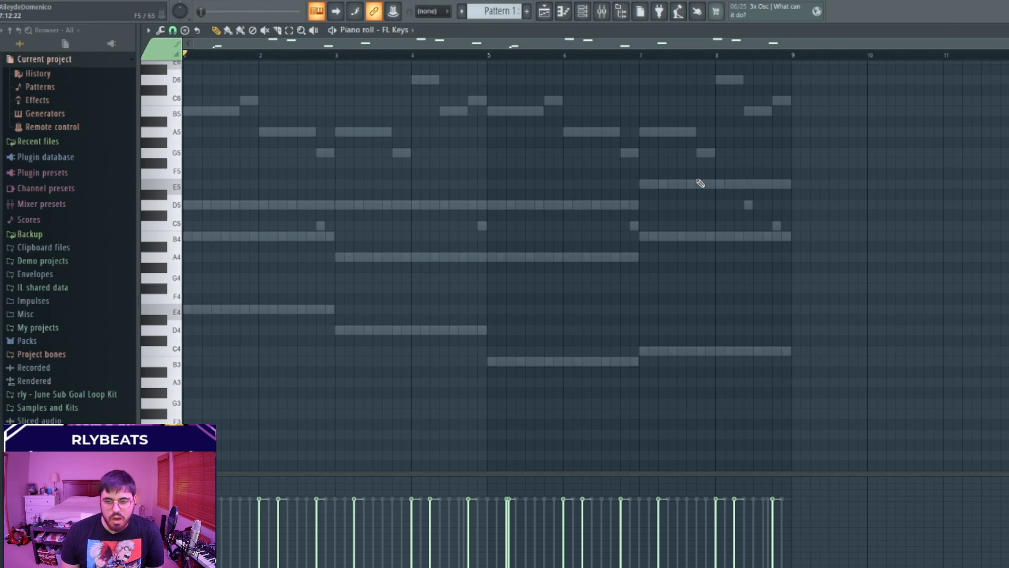
scroll(568, 211, up, 4)
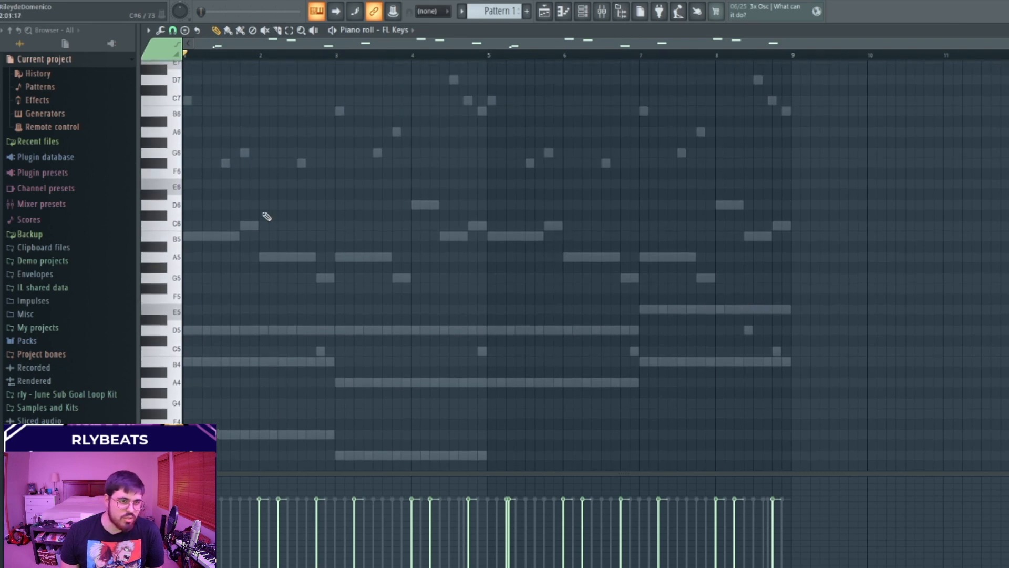
click(187, 163)
click(194, 153)
click(204, 132)
click(216, 152)
click(227, 163)
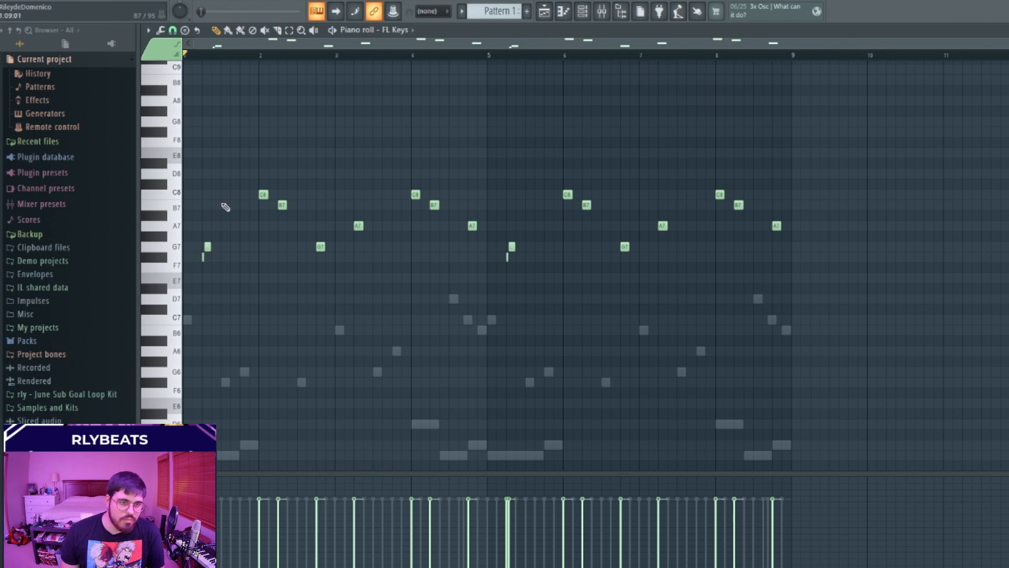
drag(195, 221, 218, 452)
scroll(245, 332, up, 3)
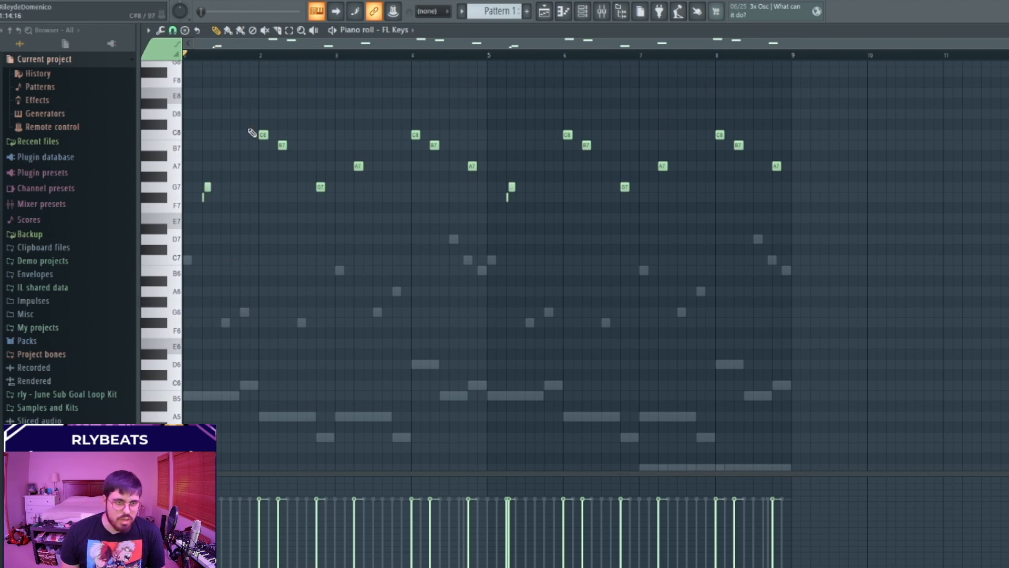
drag(181, 105, 578, 242)
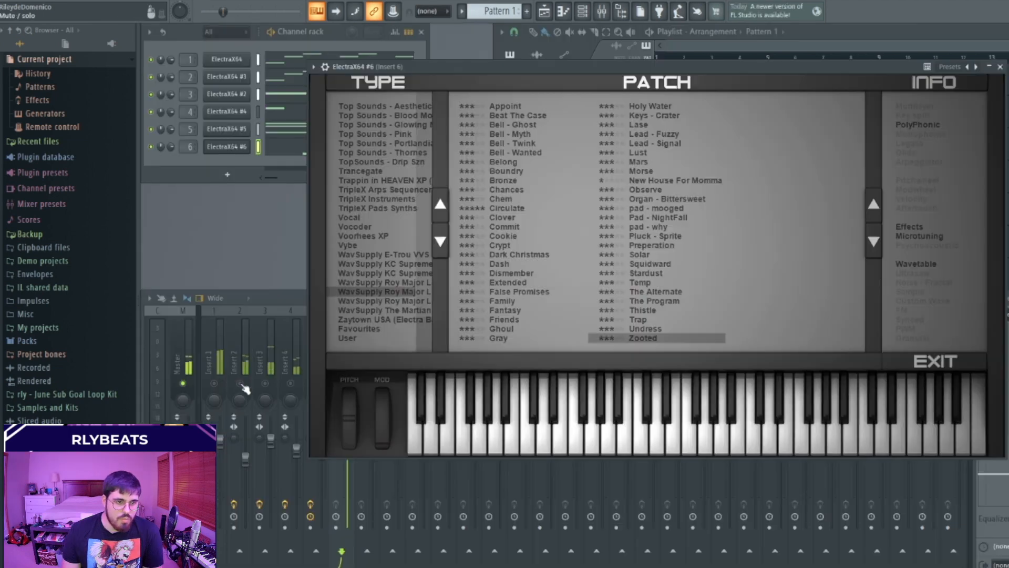
Step: Audition ElectraX64 #6 patches backwards from Zooted, load pad - why, and clone the channel
click(244, 389)
drag(577, 65, 485, 74)
click(781, 217)
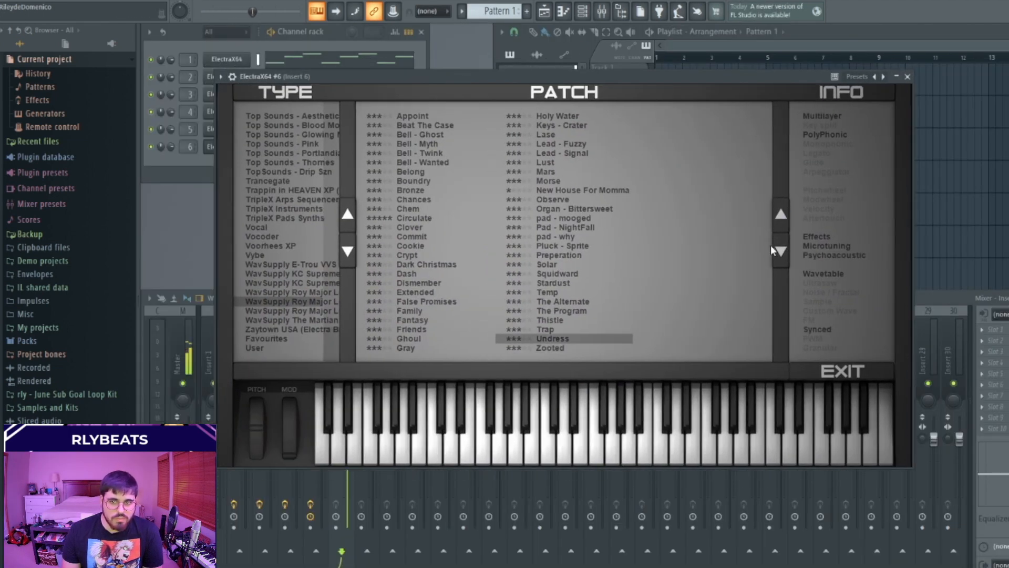
click(780, 217)
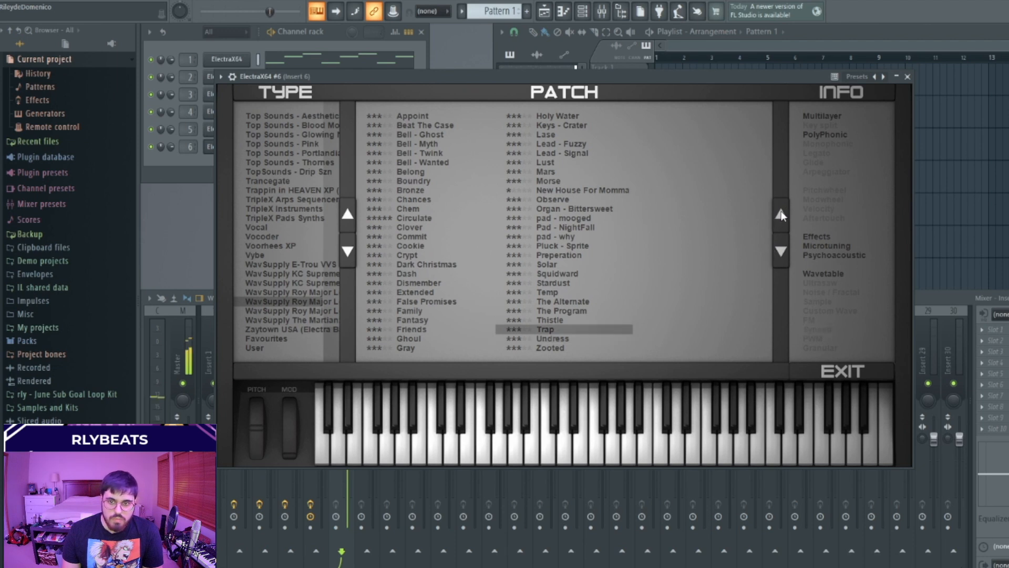
click(780, 215)
click(779, 213)
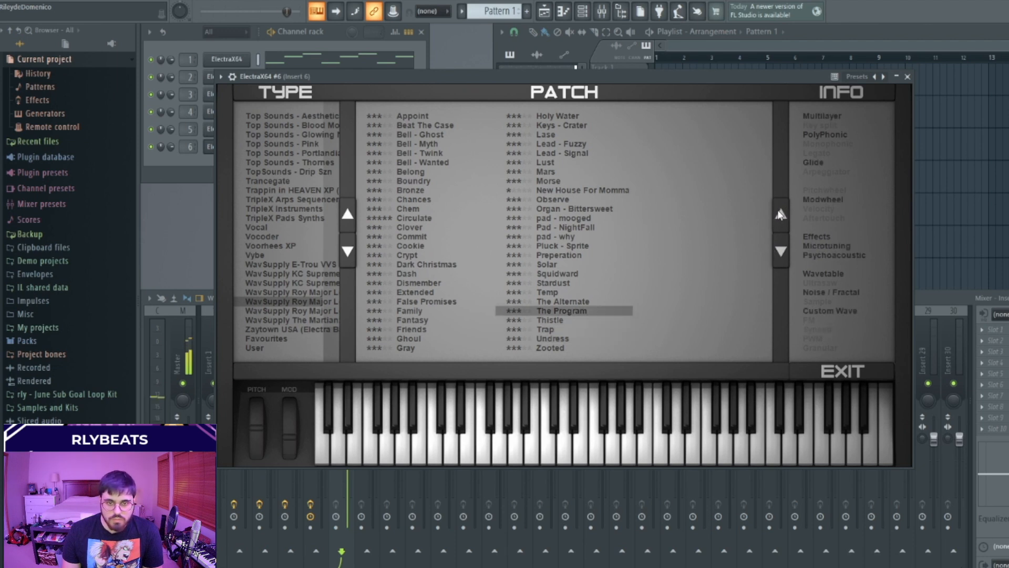
click(778, 213)
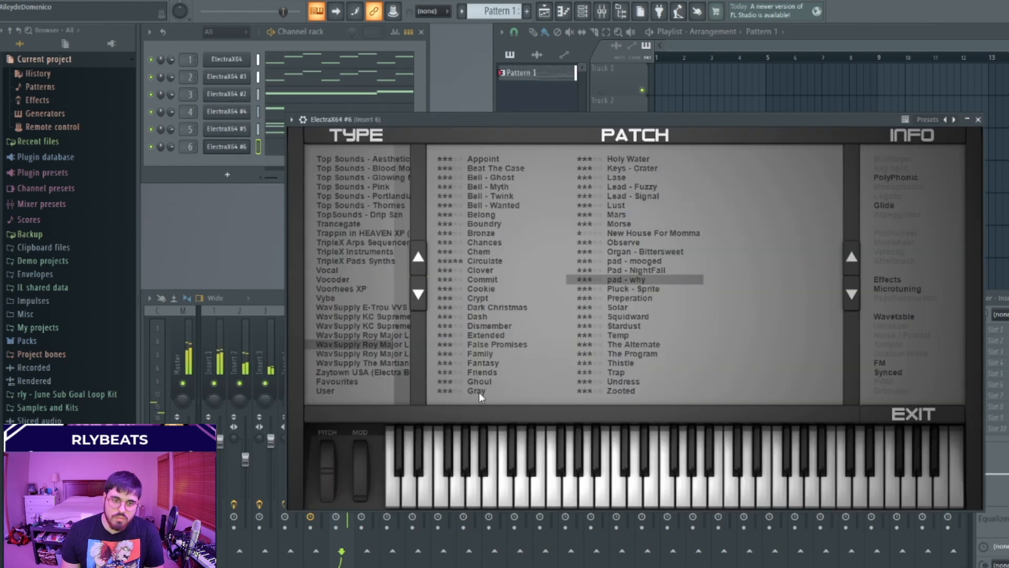
click(218, 150)
click(273, 250)
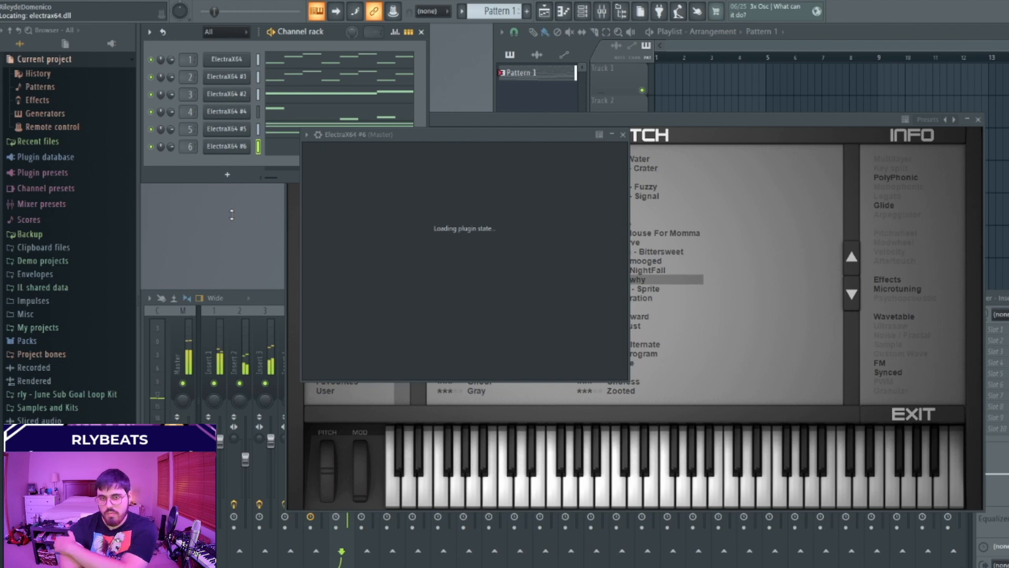
Step: Raise all counter-melody notes in the ElectraX64 #6 piano roll by one octave and check the playback
key(F7)
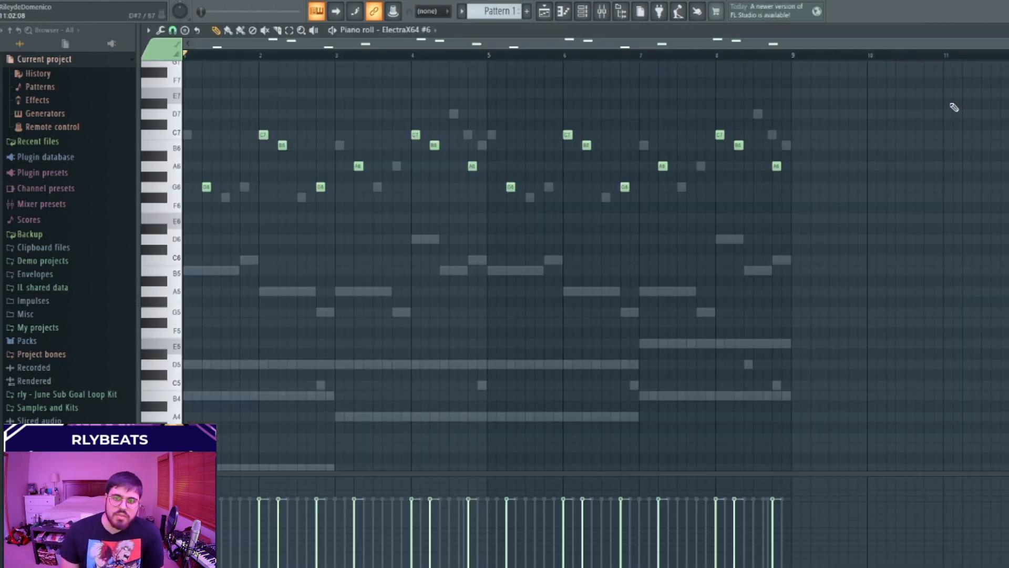
key(ctrl+a)
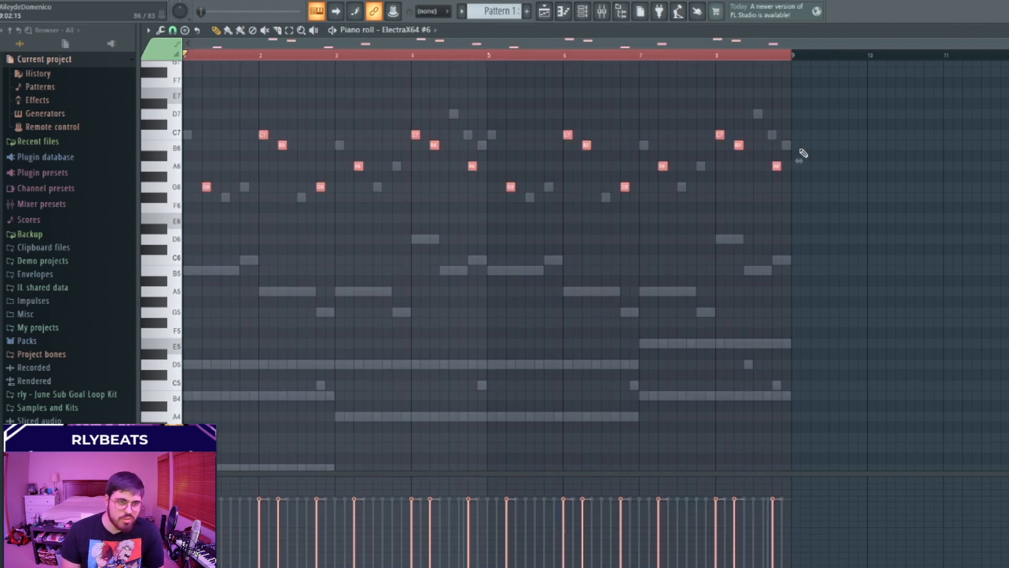
key(ctrl+Up)
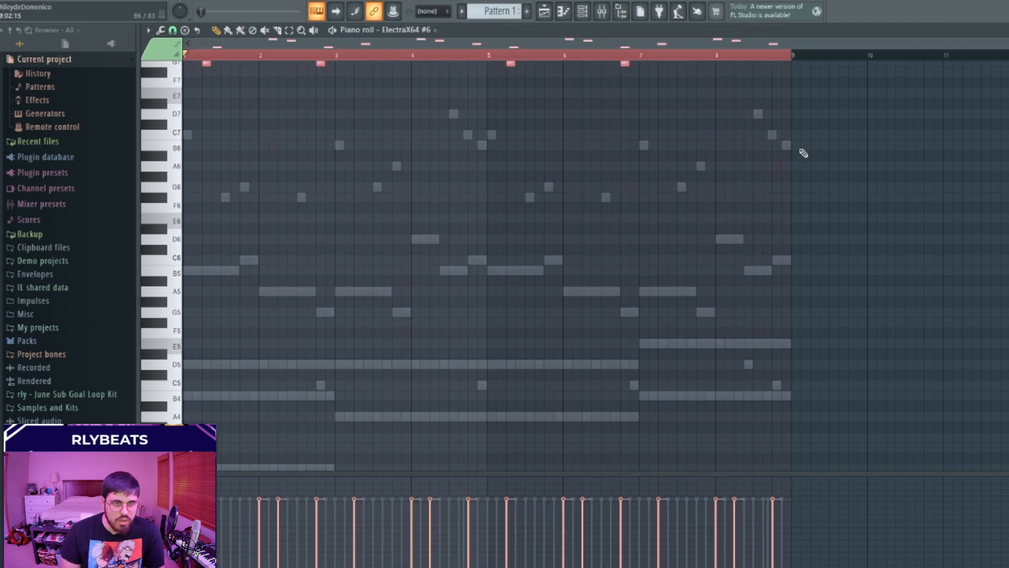
click(709, 62)
click(701, 54)
key(space)
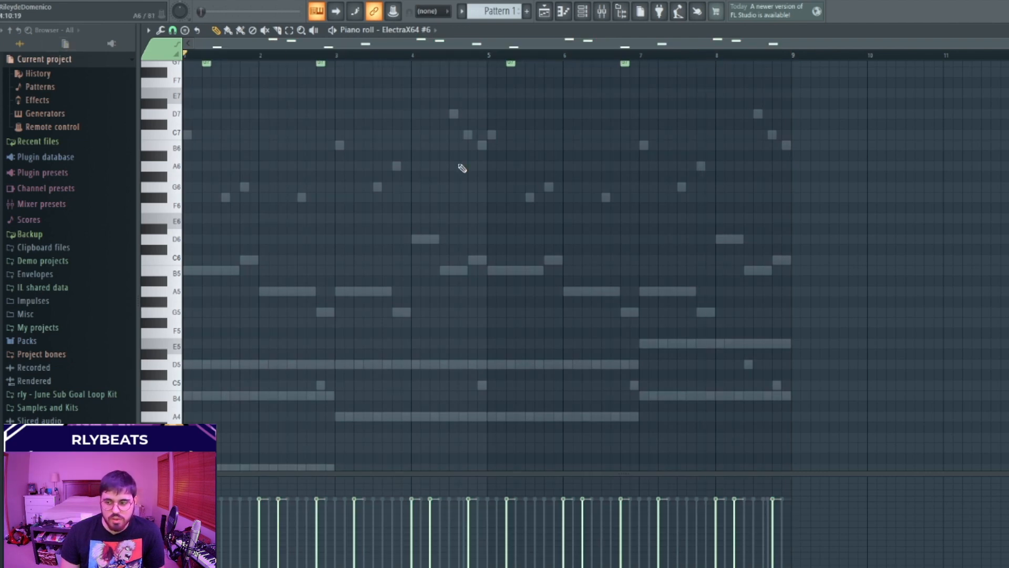
scroll(462, 168, up, 4)
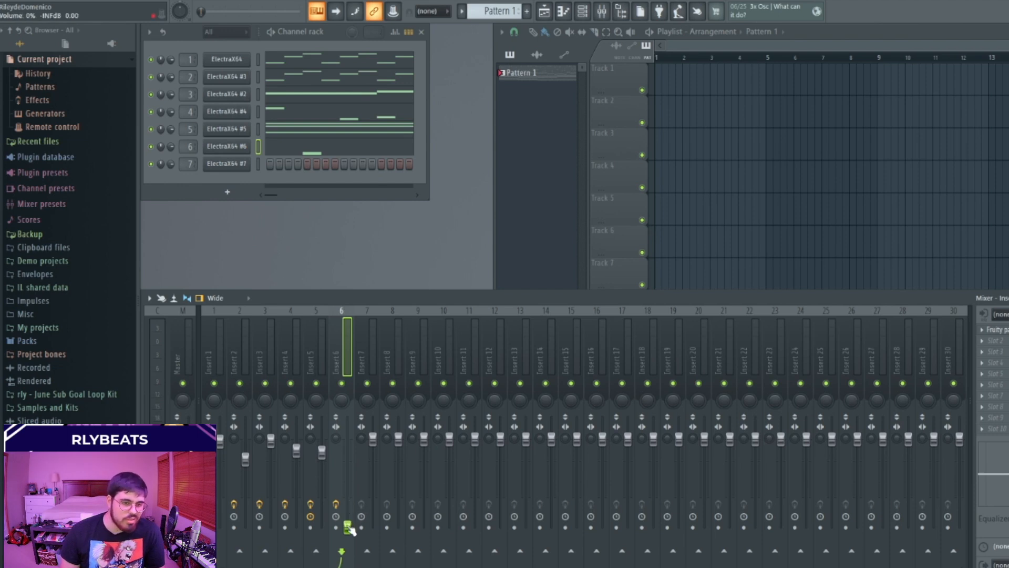
Step: Bring the Insert 6 mixer volume up from silence to 71% (-6.9 dB) while the pattern plays
drag(347, 527, 347, 516)
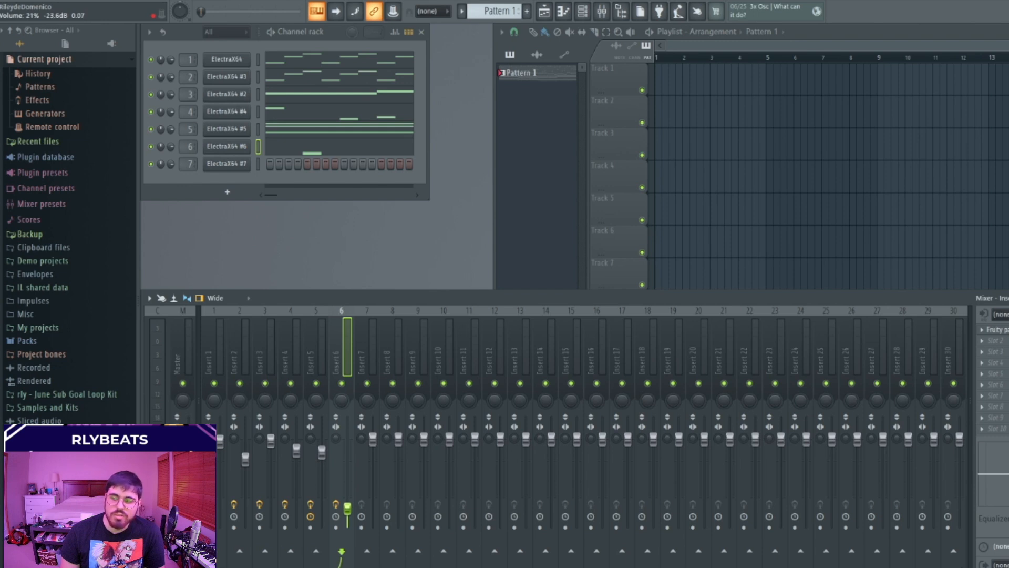
drag(348, 508, 348, 473)
key(space)
key(space)
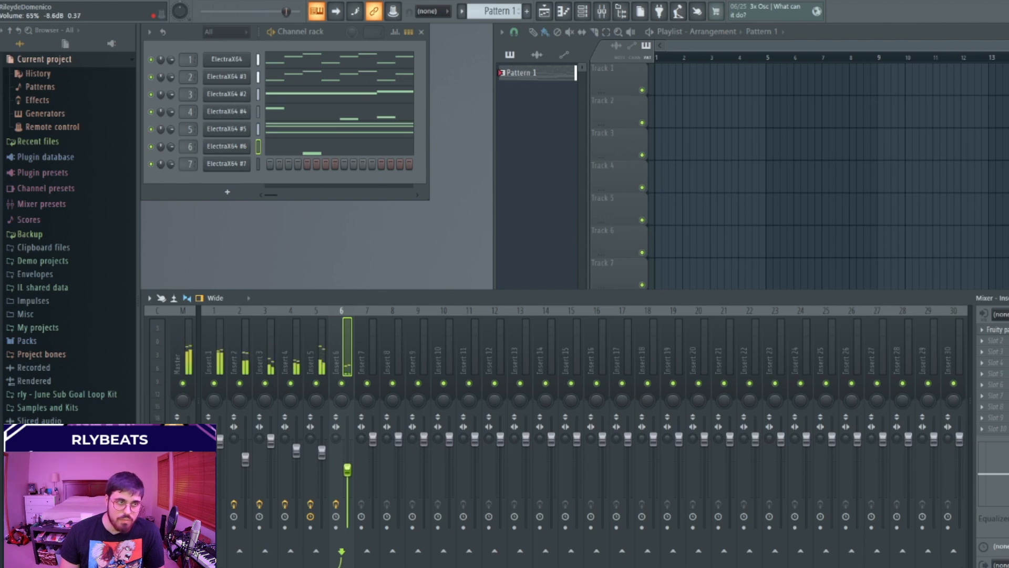
drag(348, 470, 348, 469)
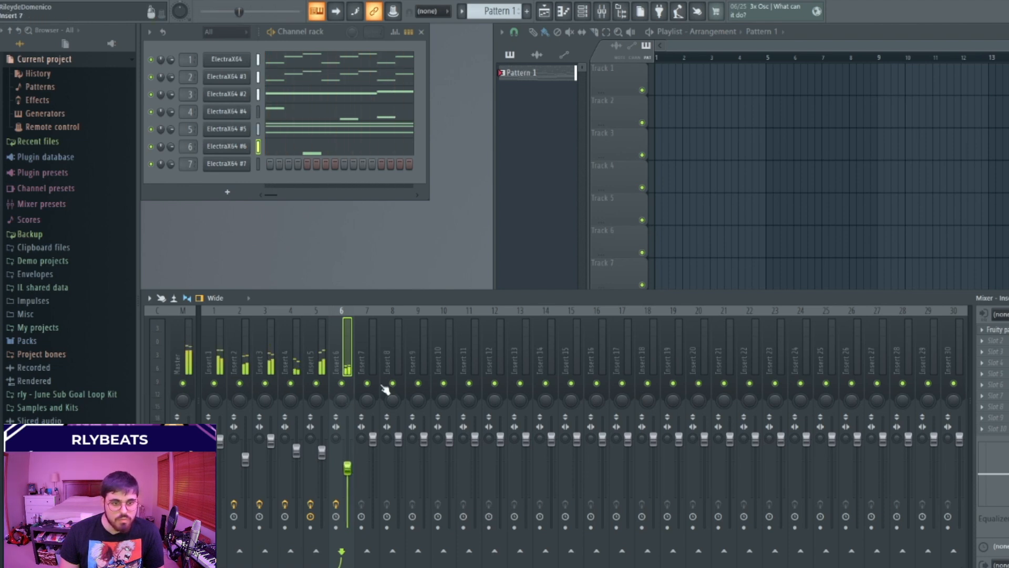
drag(347, 467, 347, 464)
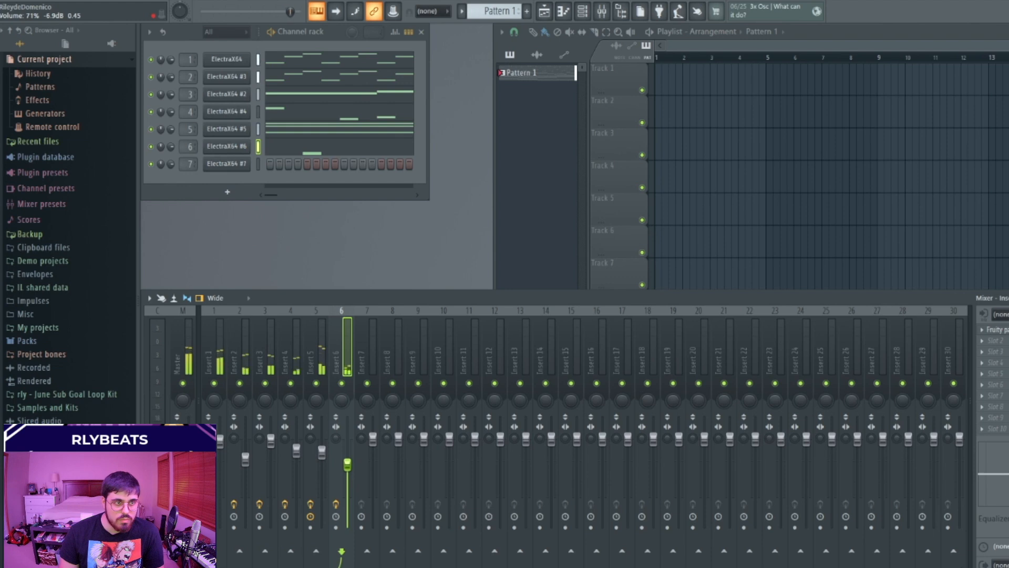
Step: Fill the ElectraX64 #7 piano roll with two-bar root notes E4, D4, B3 and C4 across bars 1 to 8
key(F7)
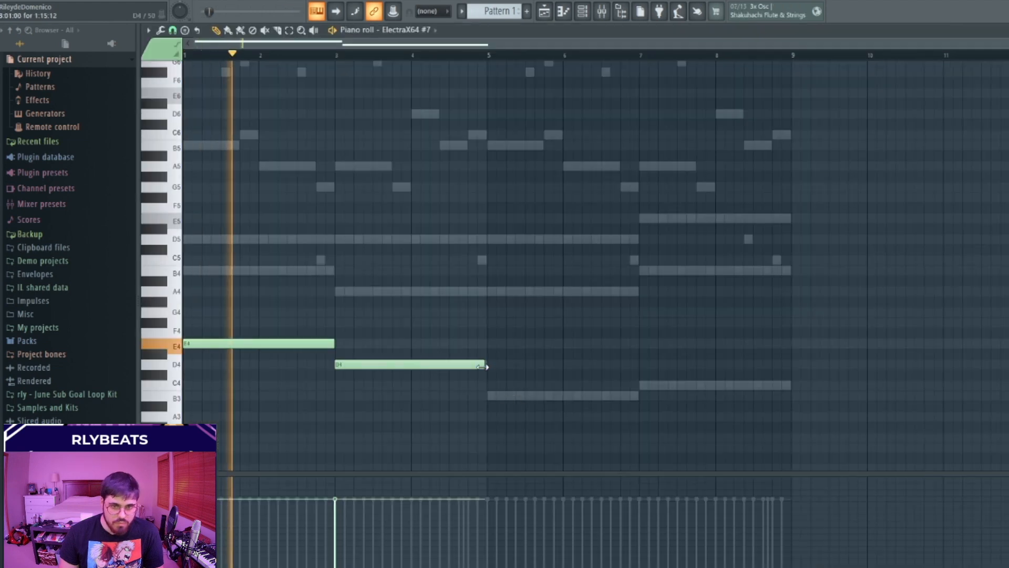
click(492, 395)
click(642, 385)
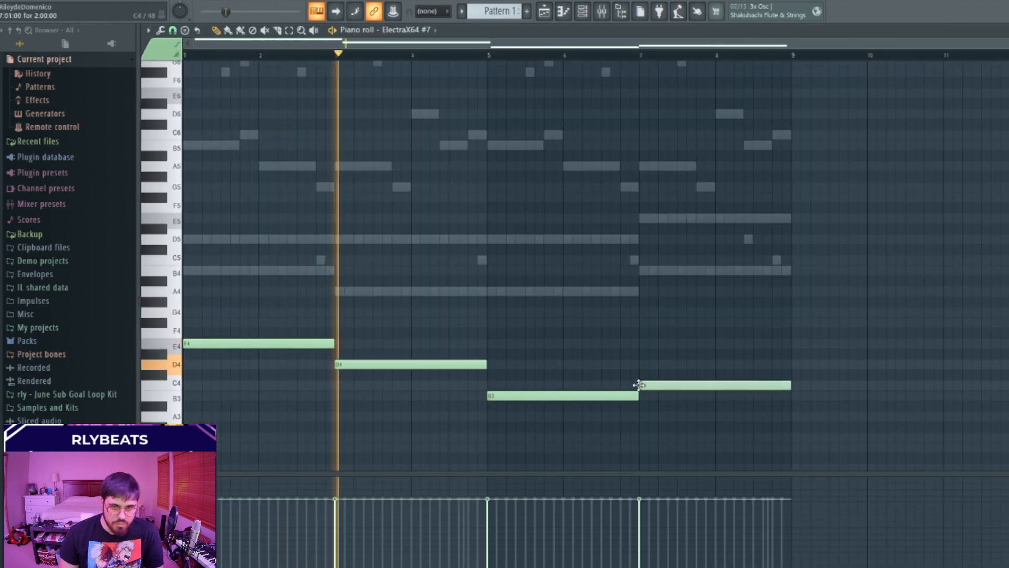
Step: Raise all four ElectraX64 #7 root notes by two octaves, deselect them and stop playback
key(ctrl+a)
key(ctrl+Up)
key(ctrl+Up)
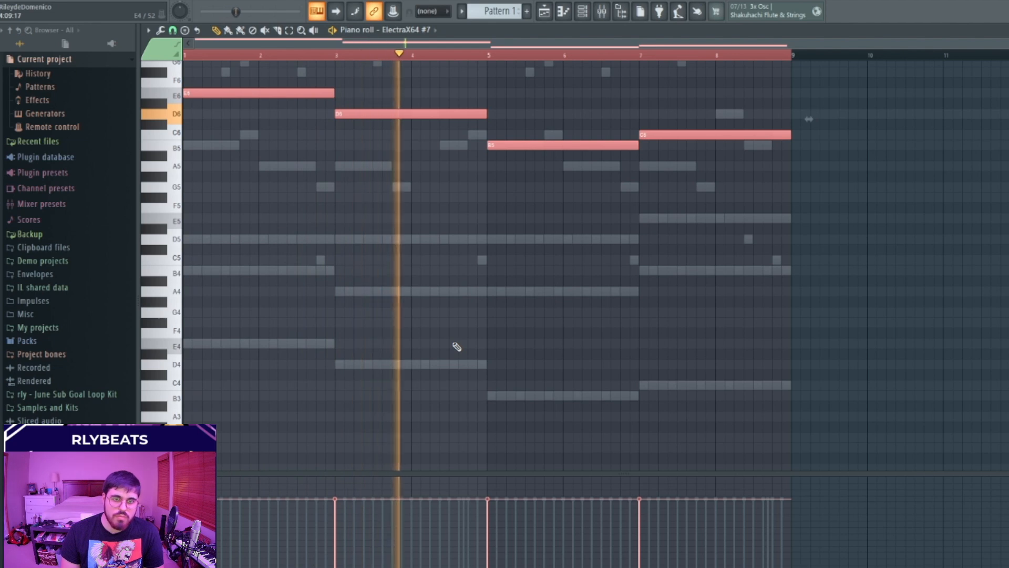
key(ctrl+d)
scroll(199, 218, up, 4)
key(space)
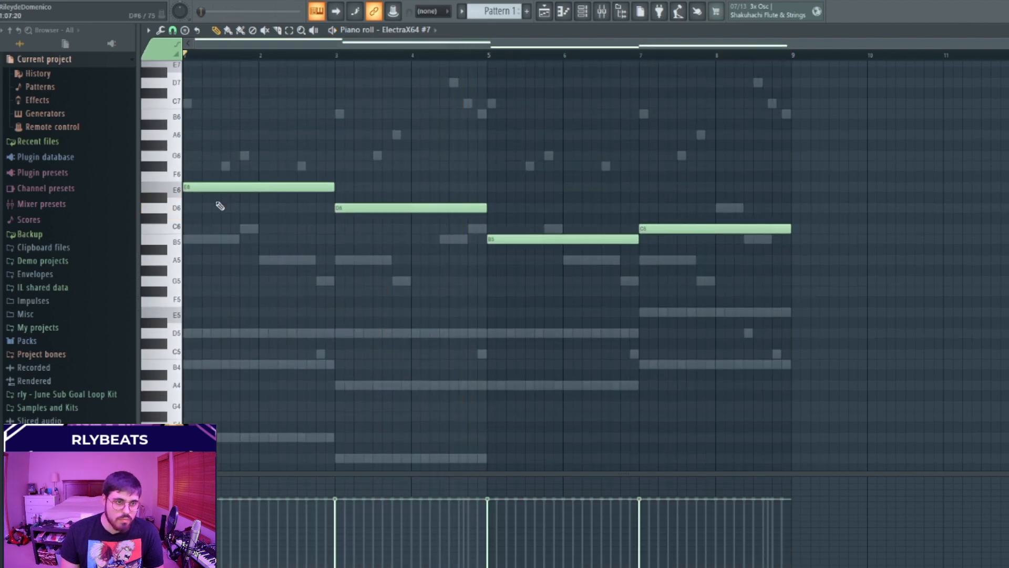
Step: Move the first ElectraX64 #7 note to G6, shorten it to one bar and add a one-bar B6 in bar 2
drag(204, 177, 201, 147)
key(space)
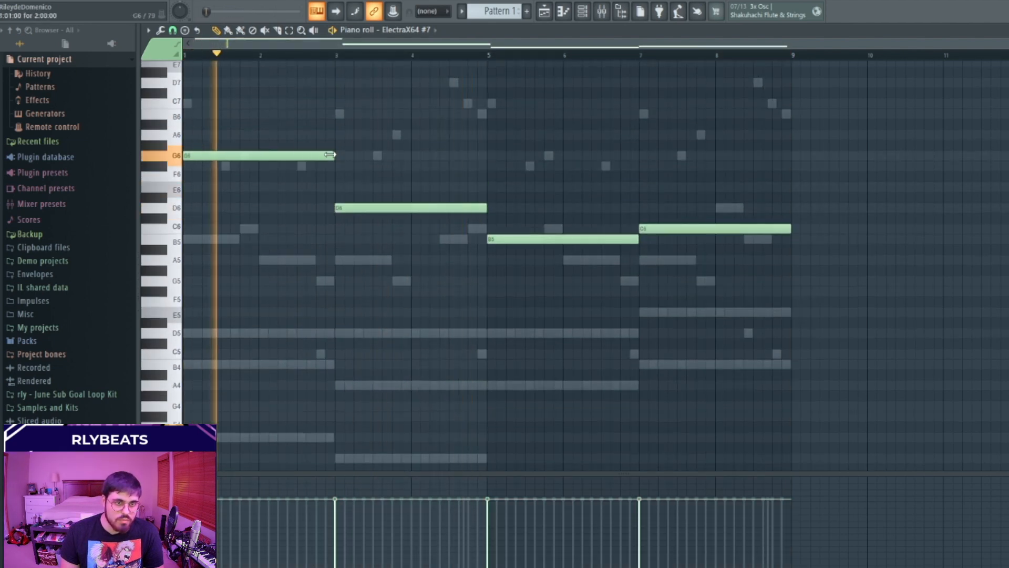
key(space)
drag(330, 155, 258, 154)
key(space)
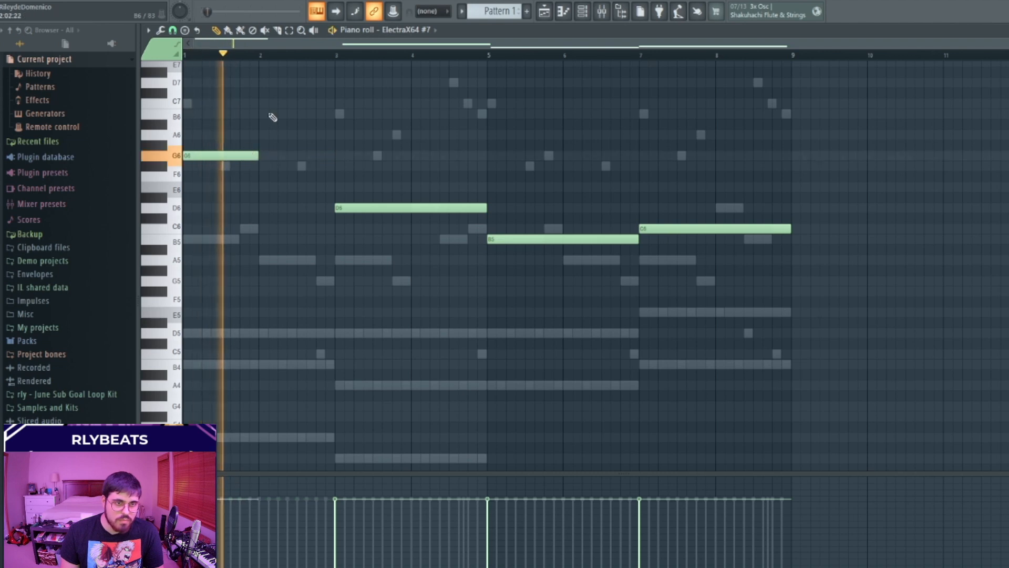
click(264, 118)
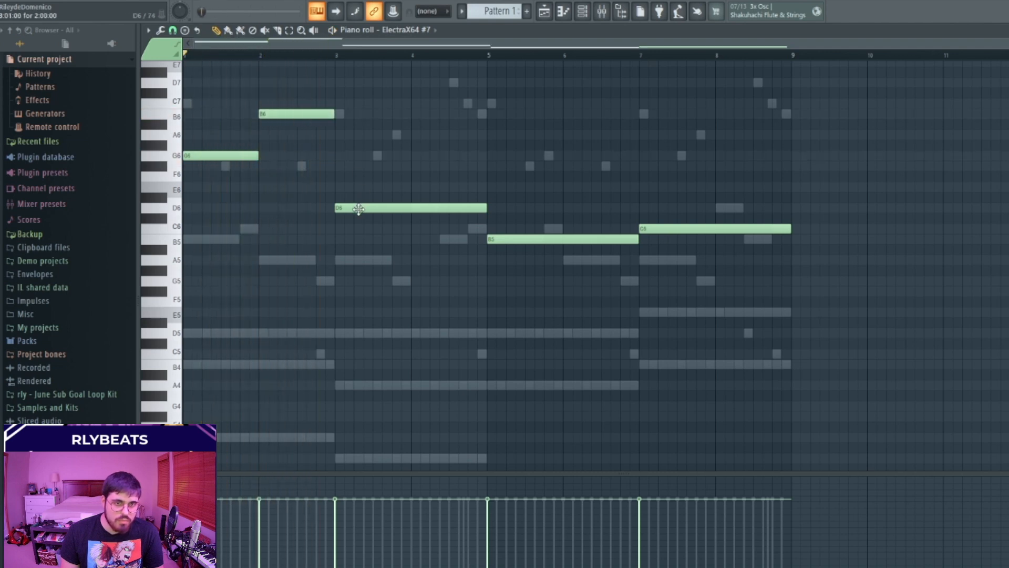
key(space)
Step: Replace the D6 note at bar 3 with an F#6 note shortened to one bar
click(339, 168)
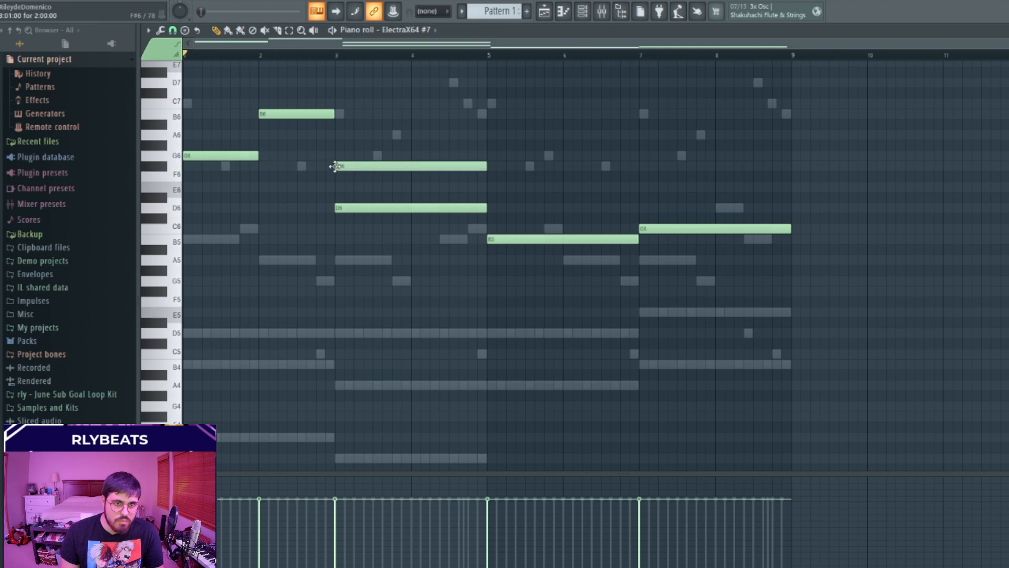
right_click(410, 208)
key(space)
drag(488, 165, 410, 165)
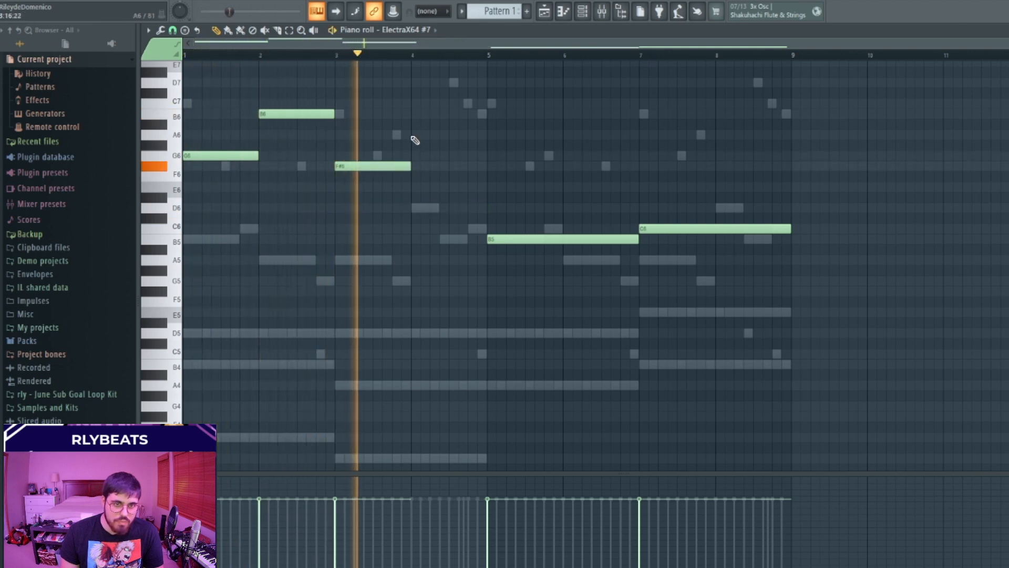
Step: Try A6 and B6 in bar 4, and settle on a one-bar G6 note there
click(413, 136)
right_click(471, 135)
key(space)
key(space)
click(414, 113)
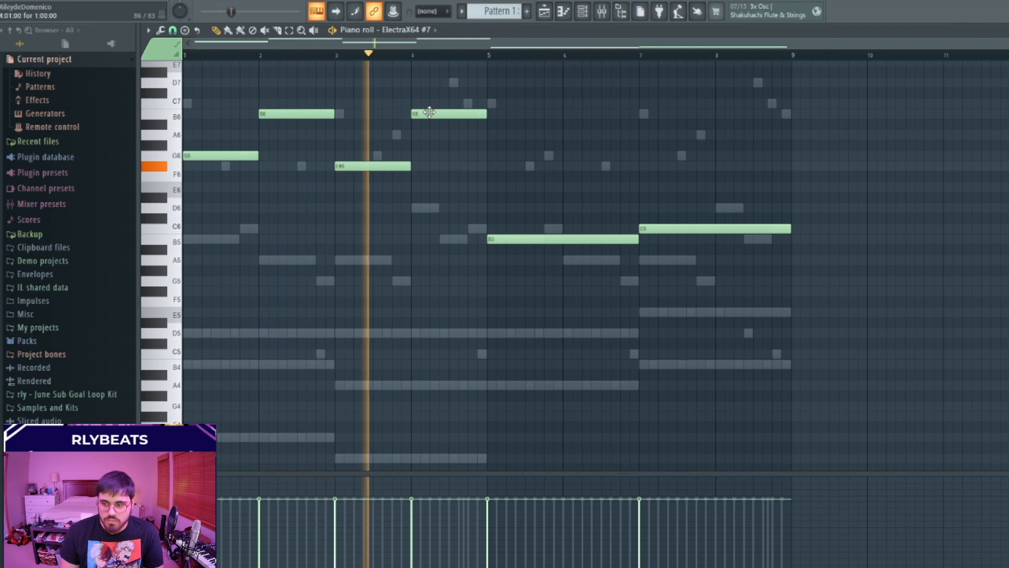
drag(429, 112, 451, 155)
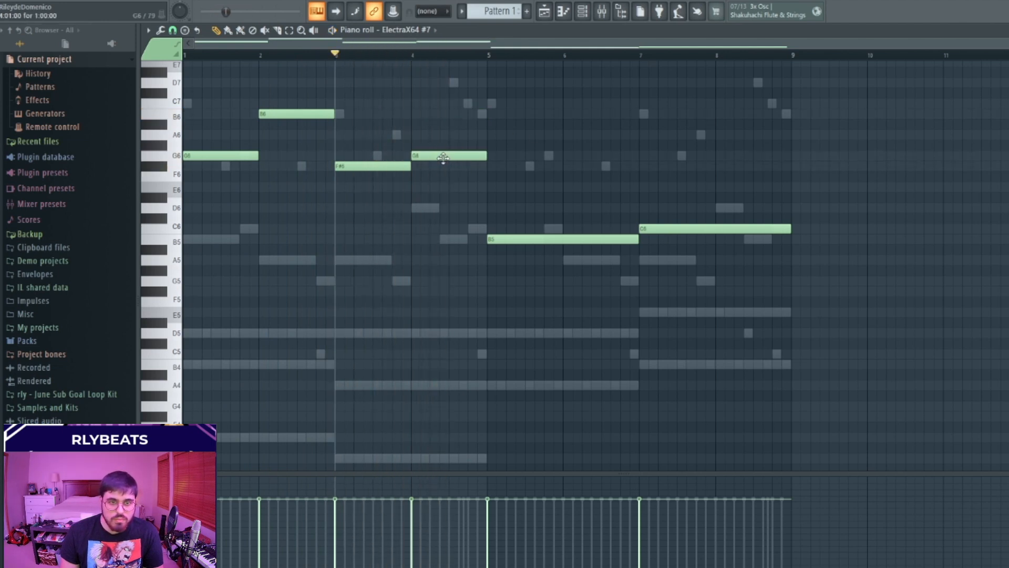
key(space)
Step: Try the two-bar B5 note at bar 5 on C#6, delete it and put a two-bar B5 back in its place
mouse_move(522, 237)
mouse_down()
mouse_move(525, 182)
mouse_move(524, 219)
mouse_up()
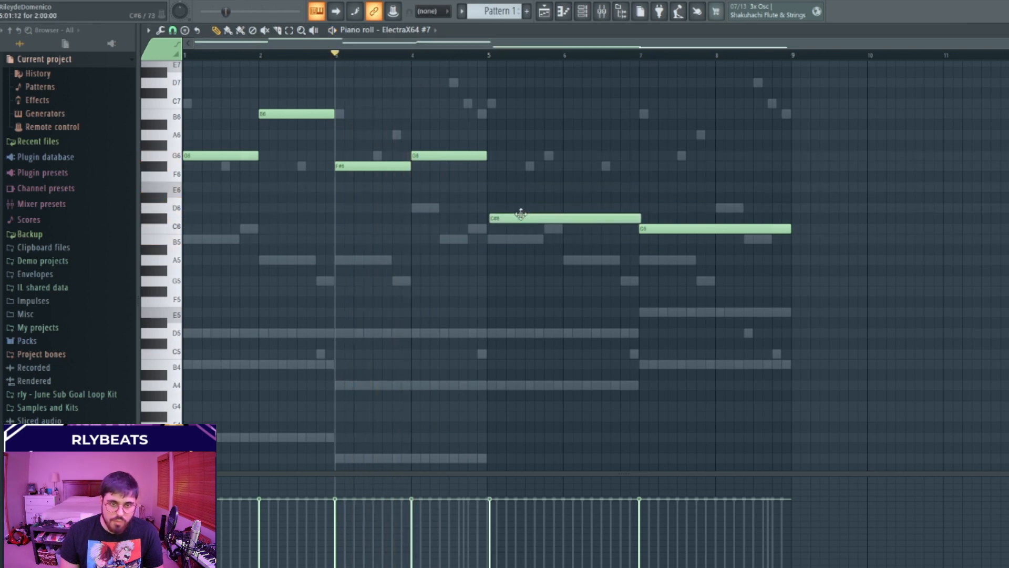
right_click(525, 218)
scroll(522, 268, down, 5)
scroll(521, 268, up, 5)
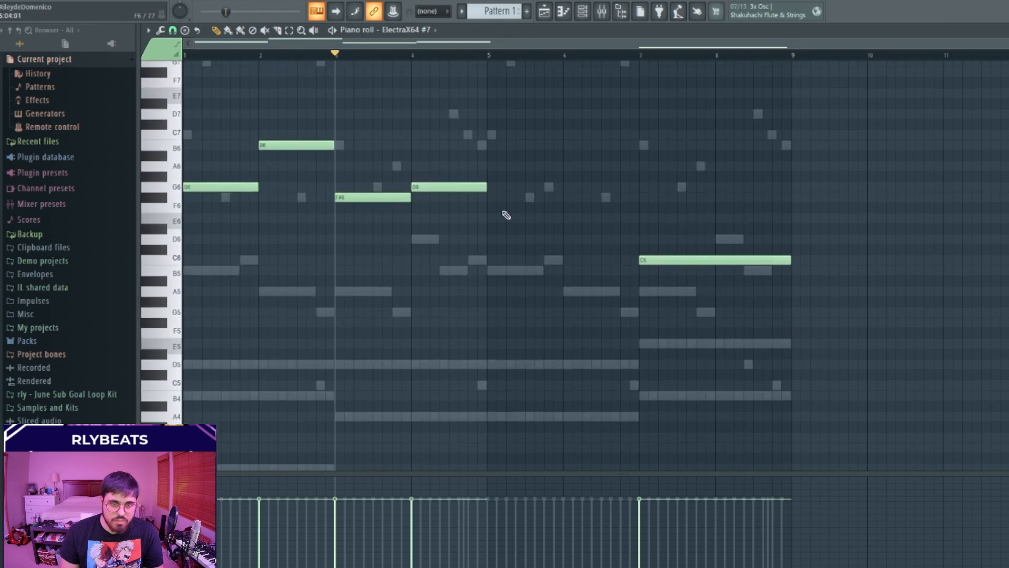
mouse_move(504, 251)
mouse_down()
mouse_move(500, 272)
mouse_move(489, 274)
mouse_up()
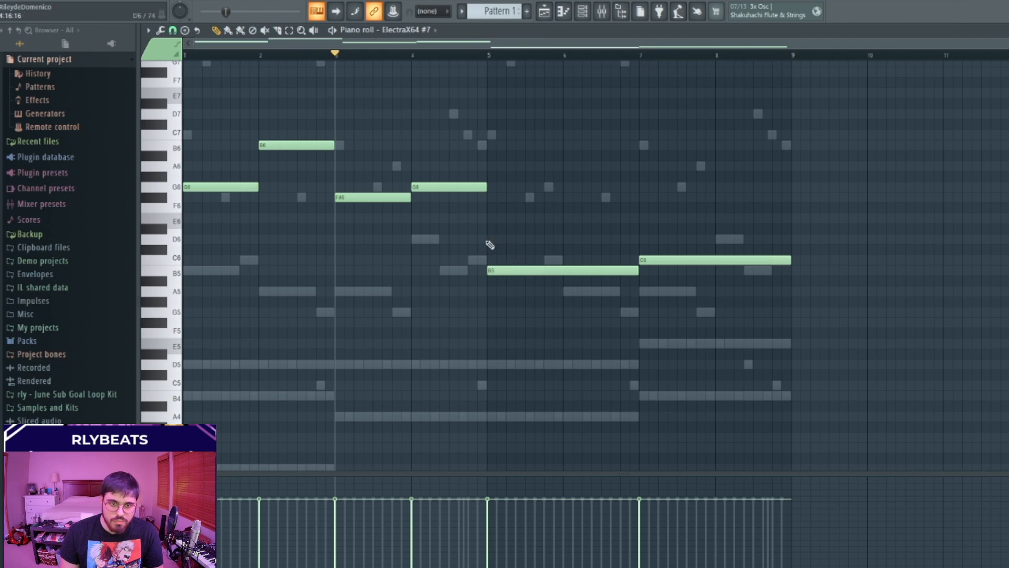
Step: Add a one-bar F#6 note in bar 5 and turn the B5 note into a one-bar D6 in bar 6
click(495, 198)
drag(638, 199, 562, 200)
drag(568, 271, 644, 238)
key(space)
Step: Change the last note to a one-bar E6 in bar 7 and add a one-bar F#6 in bar 8
drag(708, 239, 658, 215)
drag(790, 218, 715, 220)
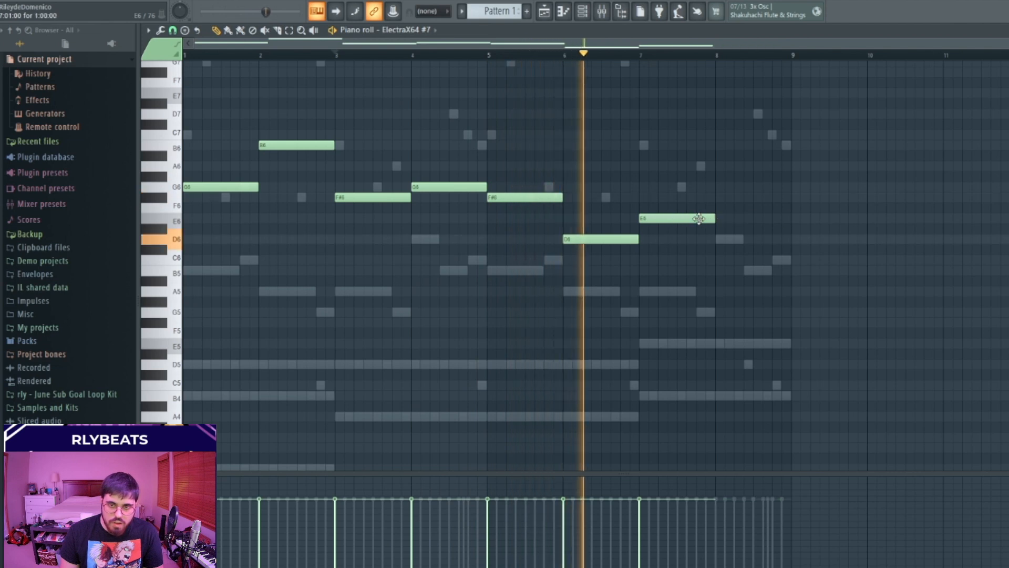
click(721, 199)
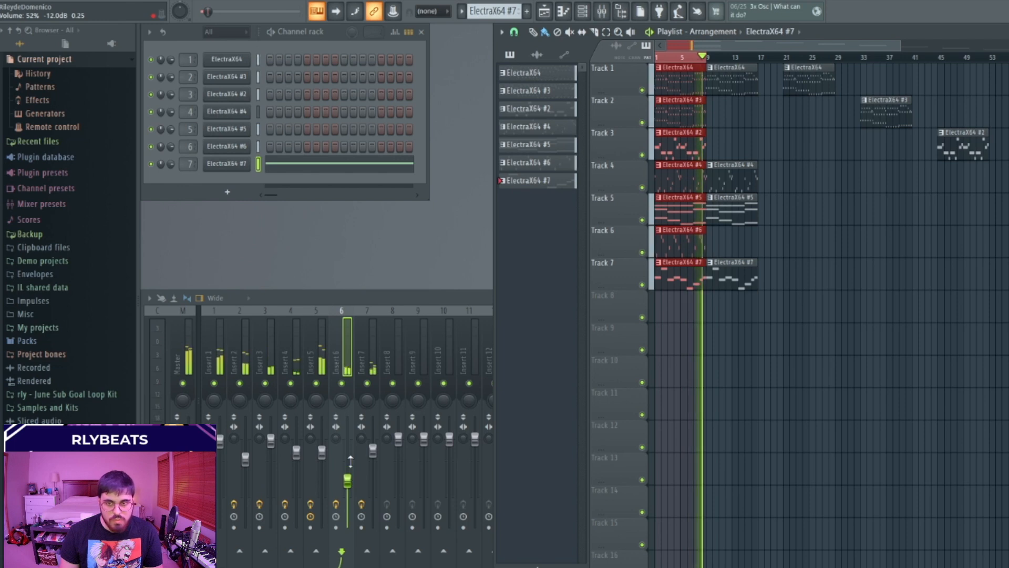
Step: Clear the time selection in the playlist, review the full arrangement during playback and stop it
click(702, 66)
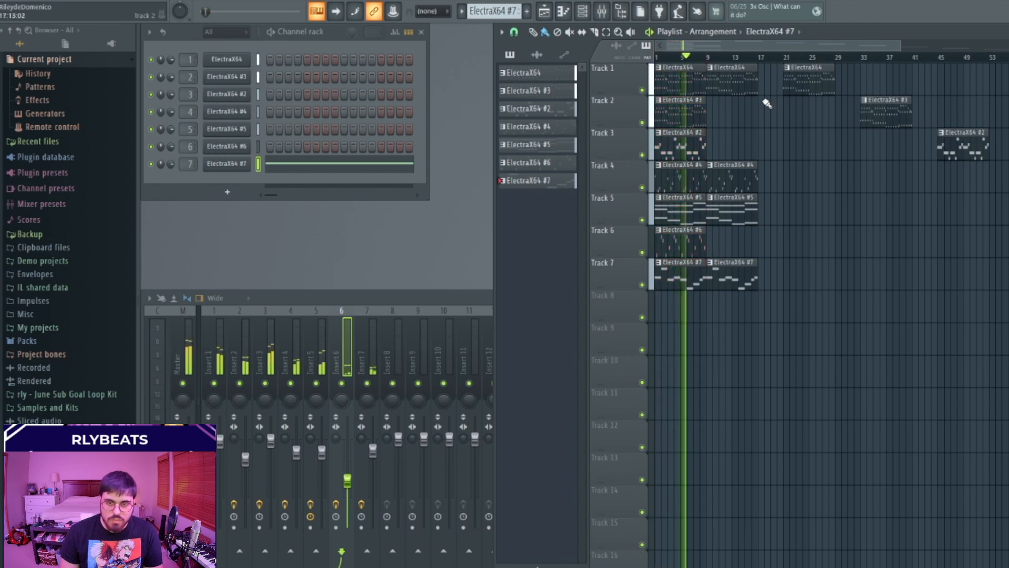
drag(901, 46, 1007, 46)
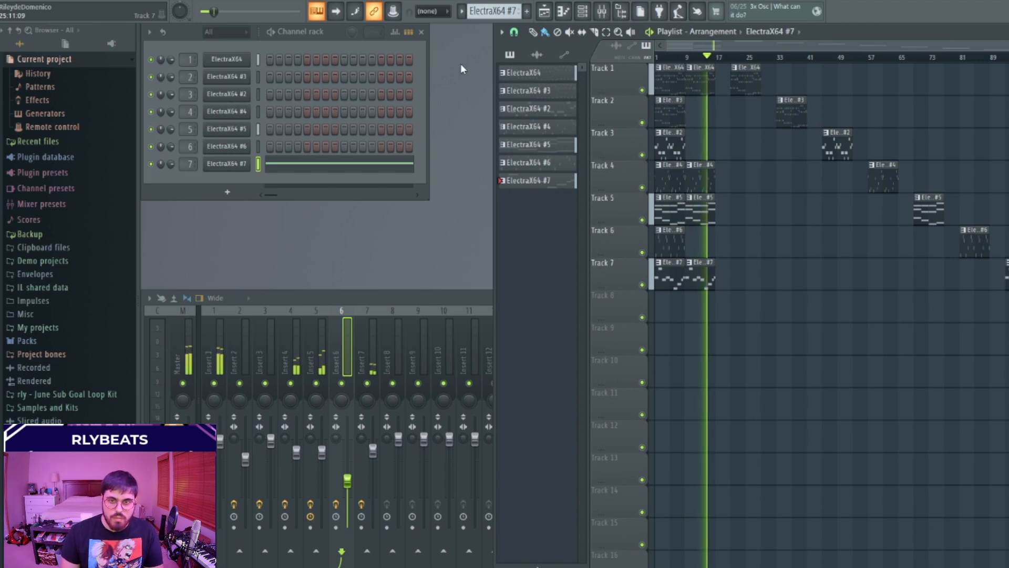
key(space)
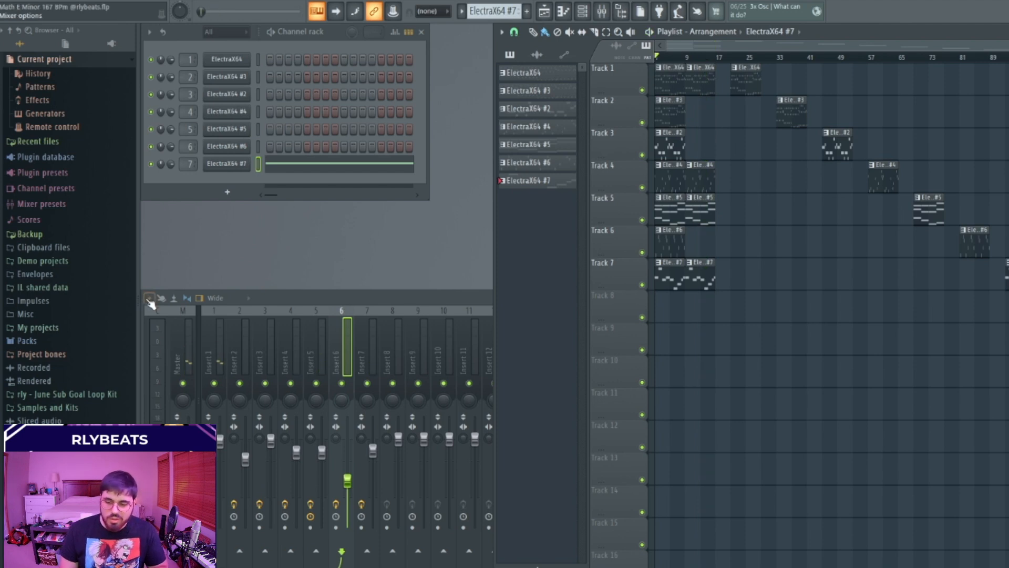